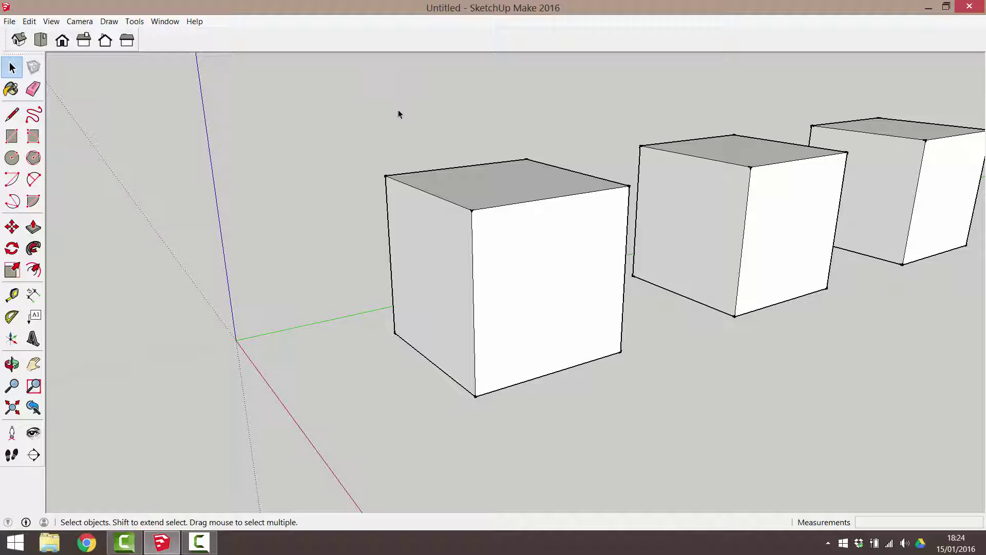
# - Try selecting the first cube's edges and front face, then the whole cube by triple-click
pyautogui.click(473, 285)
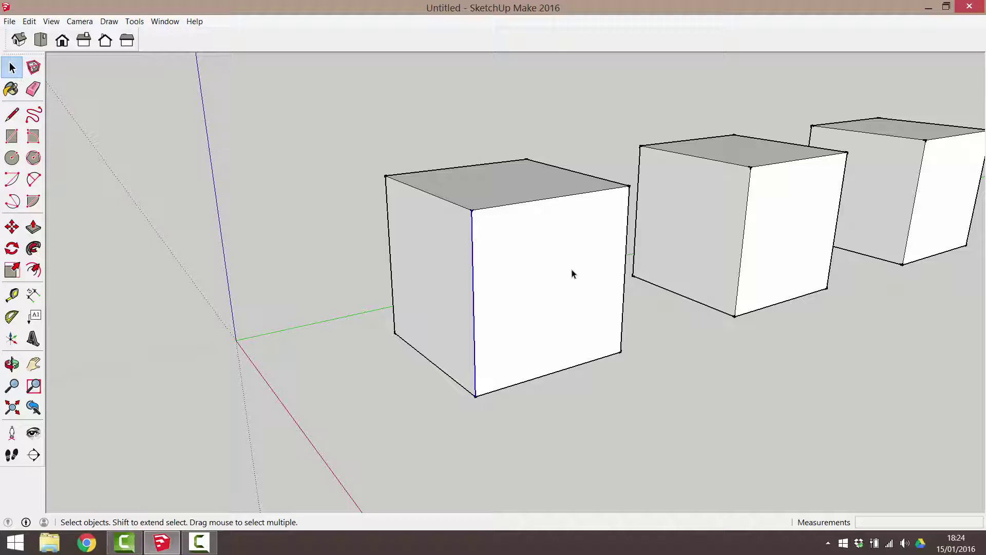
pyautogui.click(504, 246)
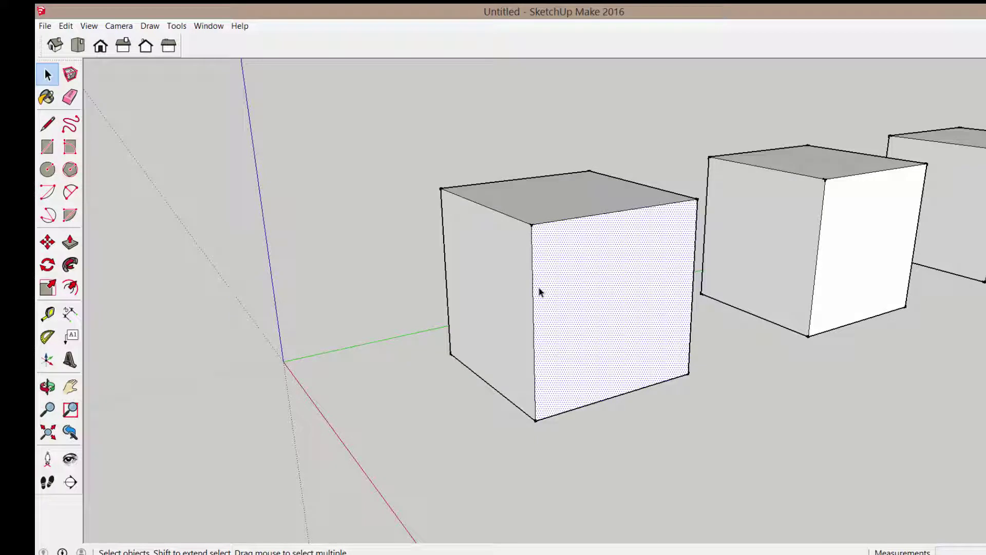
pyautogui.press('shift')
pyautogui.keyDown('shift'); pyautogui.click(535, 290); pyautogui.keyUp('shift')
pyautogui.keyDown('shift'); pyautogui.click(566, 223); pyautogui.keyUp('shift')
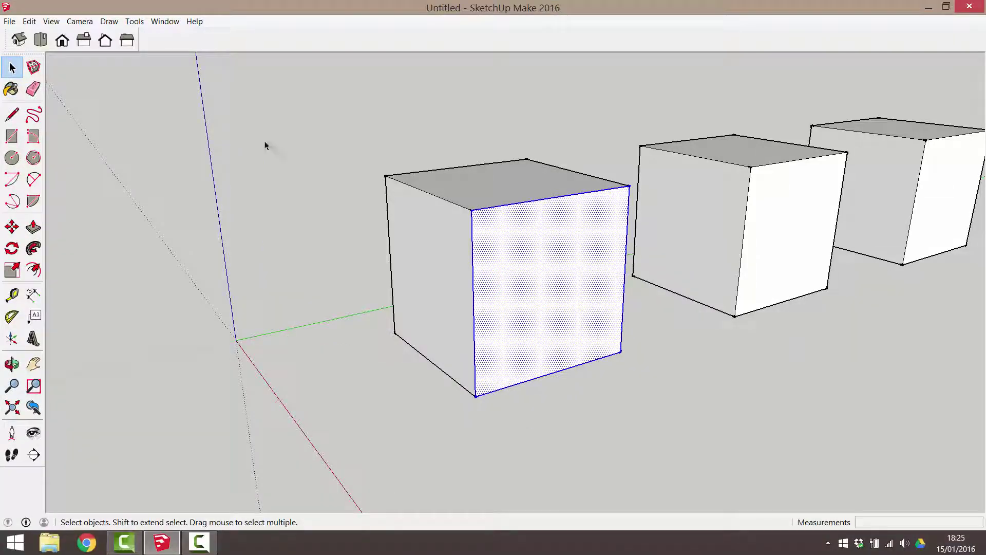
pyautogui.click(332, 119)
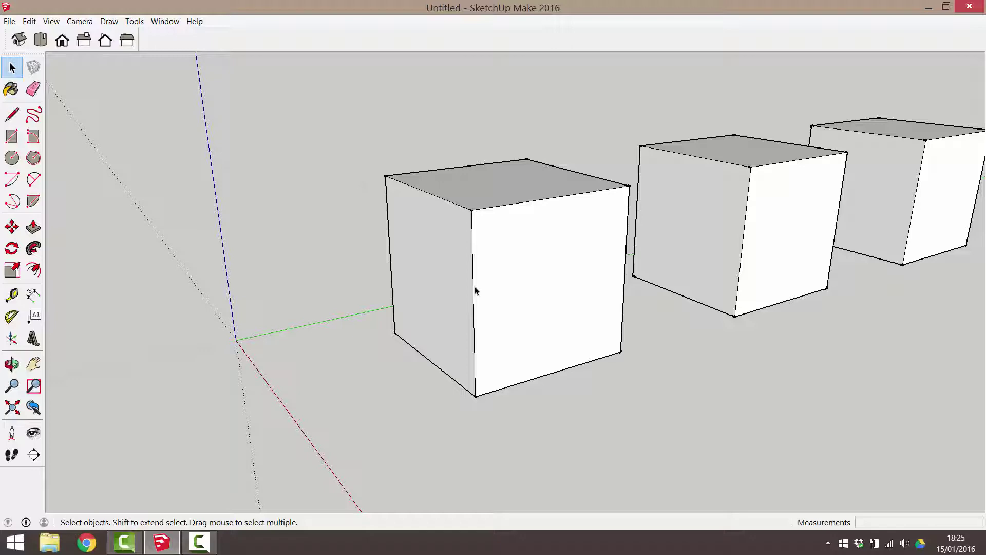
pyautogui.tripleClick(462, 310)
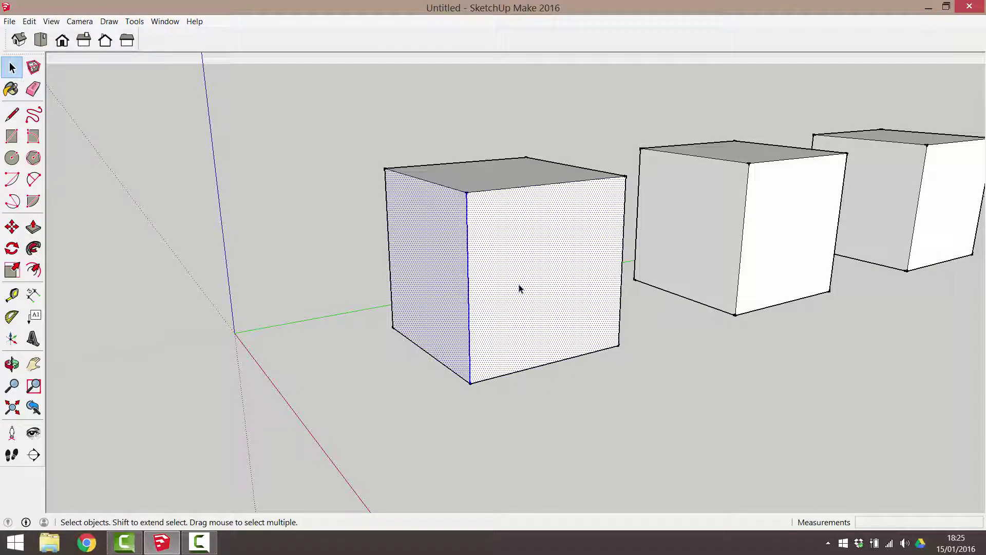
pyautogui.click(325, 188)
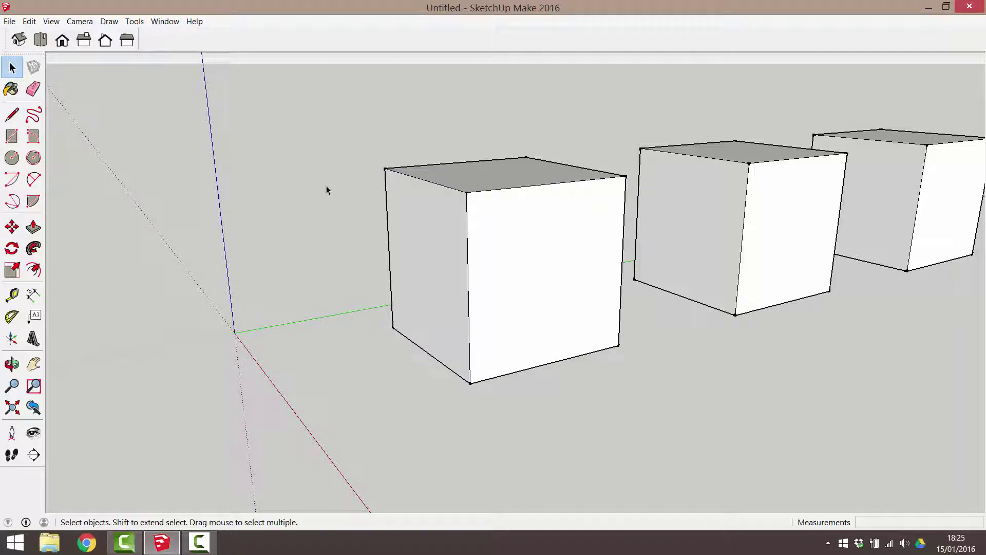
pyautogui.click(524, 247)
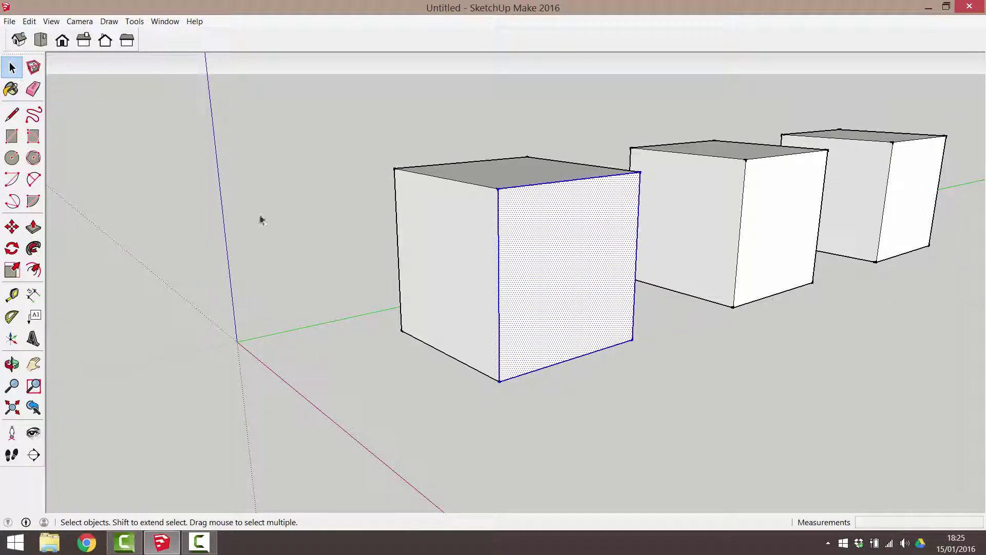
pyautogui.click(247, 215)
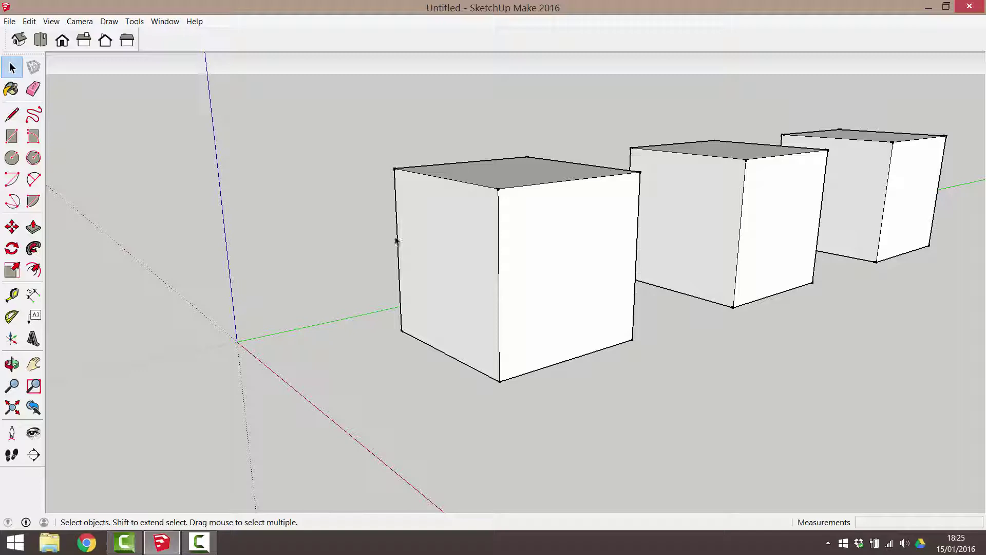
pyautogui.tripleClick(499, 288)
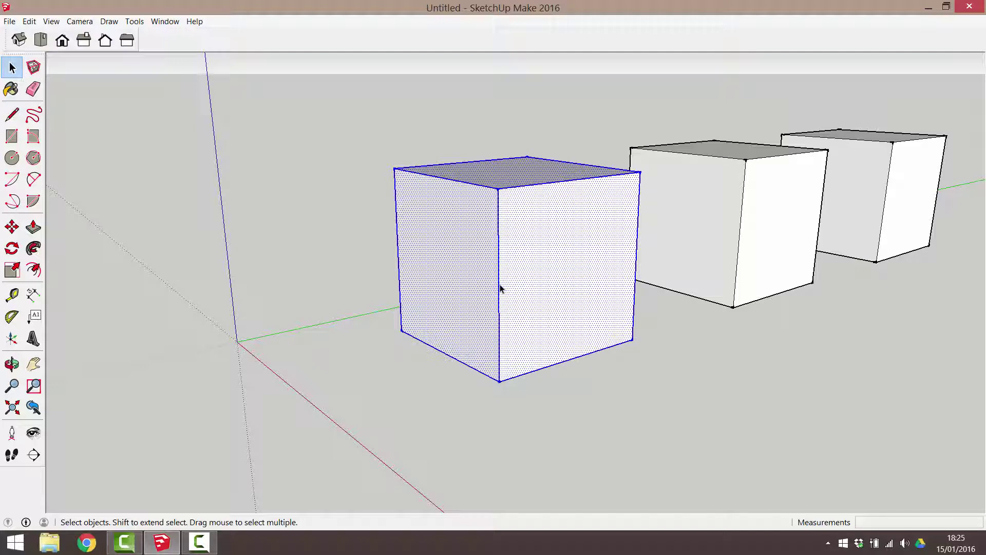
# - Add the second cube's face and edge, remove the first cube's parts, then clear the selection
pyautogui.moveTo(467, 288); pyautogui.dragTo(563, 288, button='middle')
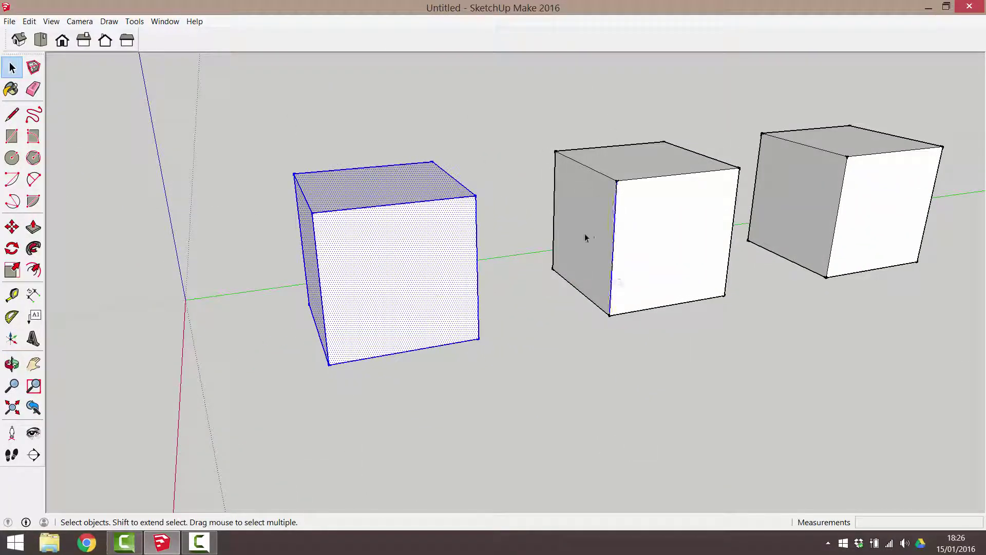
pyautogui.keyDown('shift'); pyautogui.click(586, 172); pyautogui.keyUp('shift')
pyautogui.keyDown('shift'); pyautogui.click(589, 299); pyautogui.keyUp('shift')
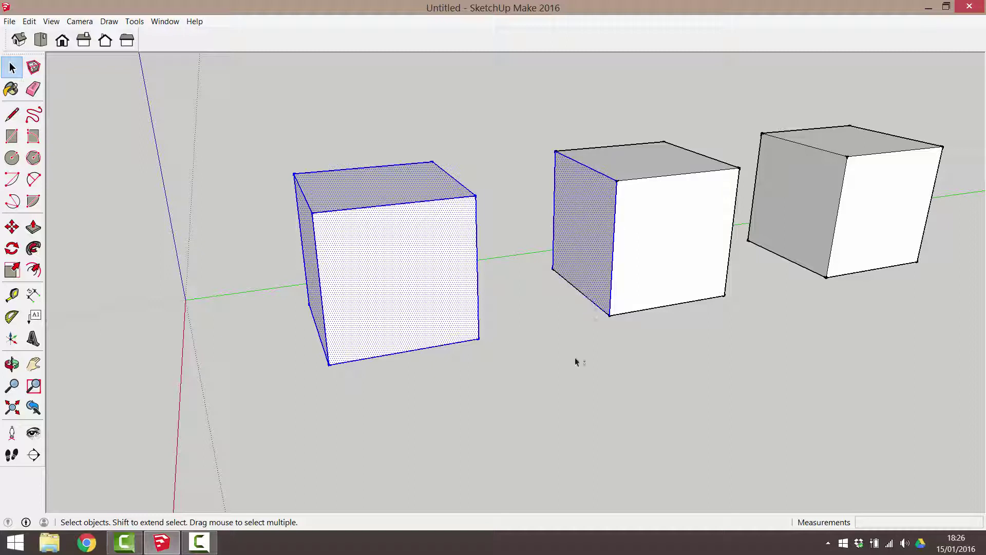
pyautogui.keyDown('shift'); pyautogui.click(426, 313); pyautogui.keyUp('shift')
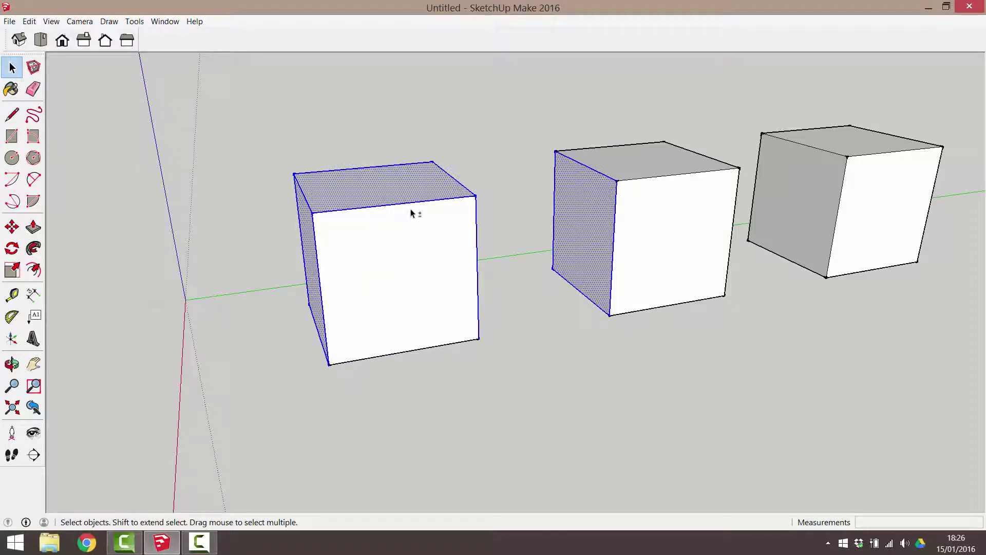
pyautogui.keyDown('shift'); pyautogui.click(412, 204); pyautogui.keyUp('shift')
pyautogui.keyDown('shift'); pyautogui.click(318, 264); pyautogui.keyUp('shift')
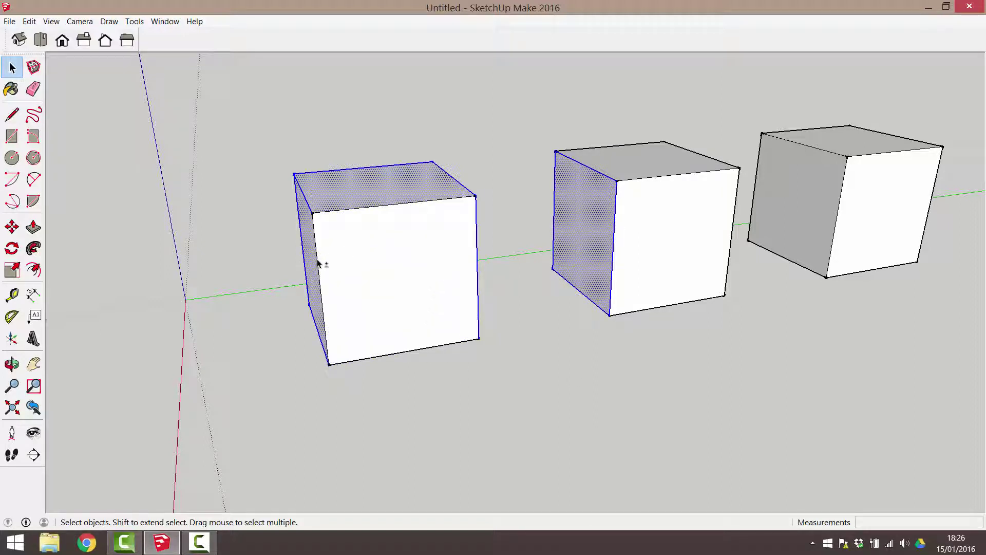
pyautogui.keyDown('shift'); pyautogui.click(477, 264); pyautogui.keyUp('shift')
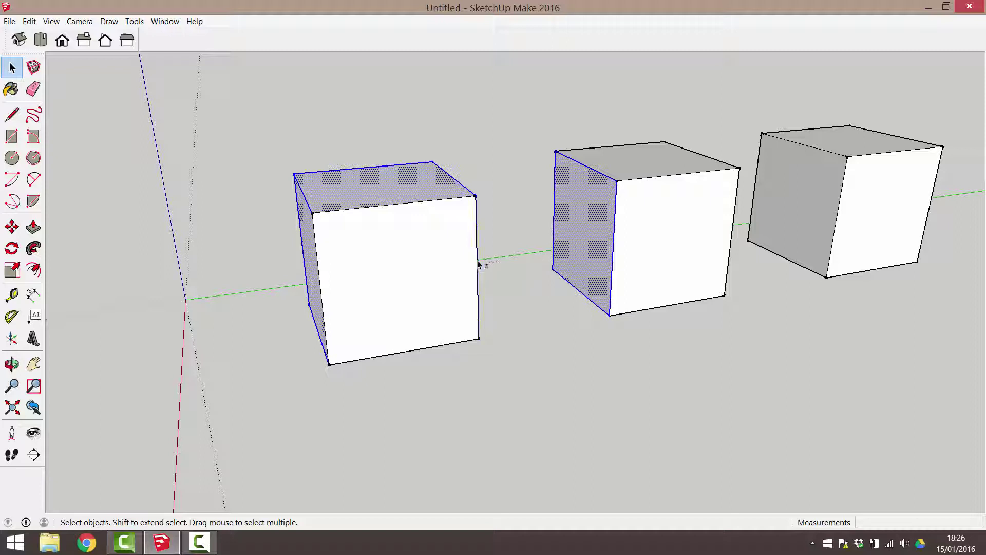
pyautogui.click(117, 98)
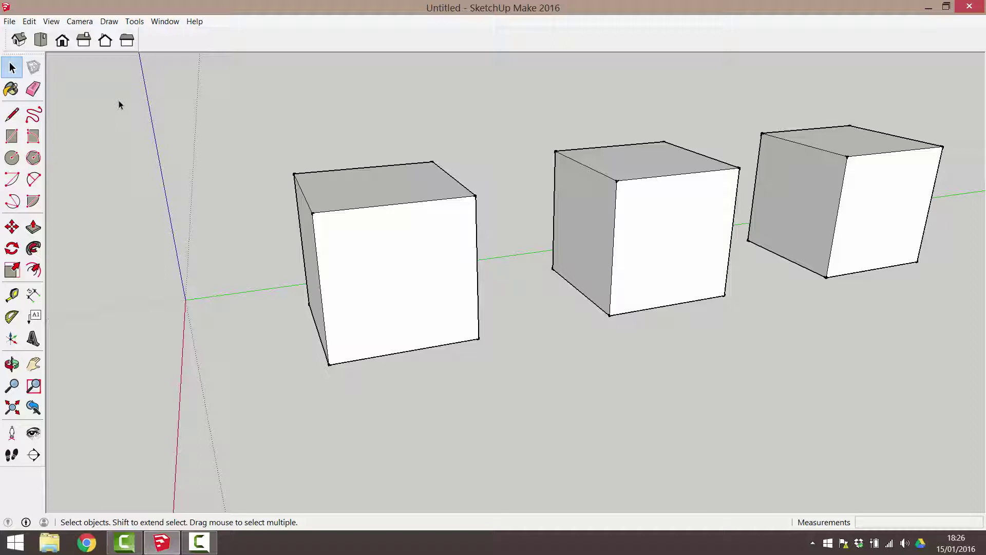
# - Window-select the entire front cube and view the row more from the front
pyautogui.scroll(-1, 333, 126)
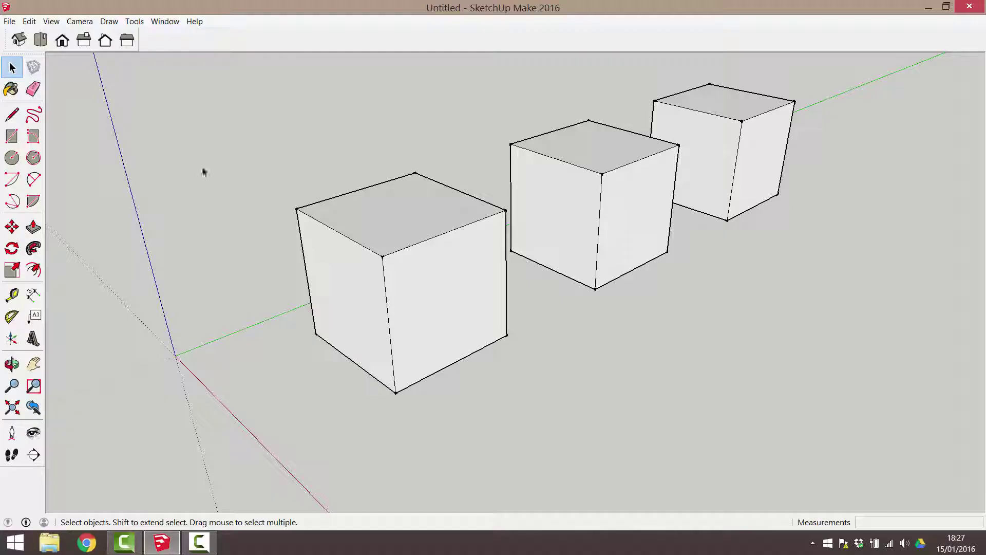
pyautogui.moveTo(203, 166); pyautogui.dragTo(402, 411)
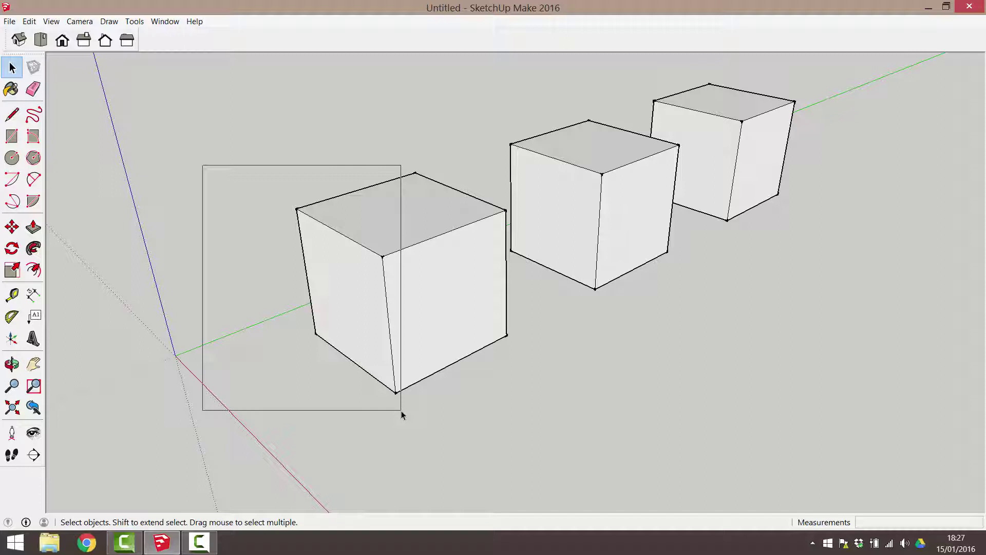
pyautogui.moveTo(203, 165); pyautogui.dragTo(401, 411)
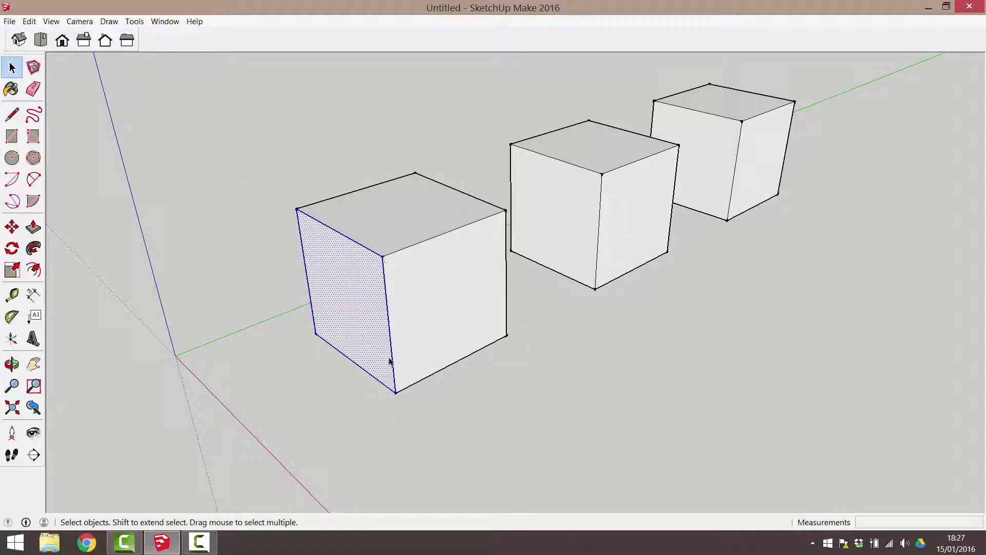
pyautogui.moveTo(305, 341); pyautogui.dragTo(210, 332, button='middle')
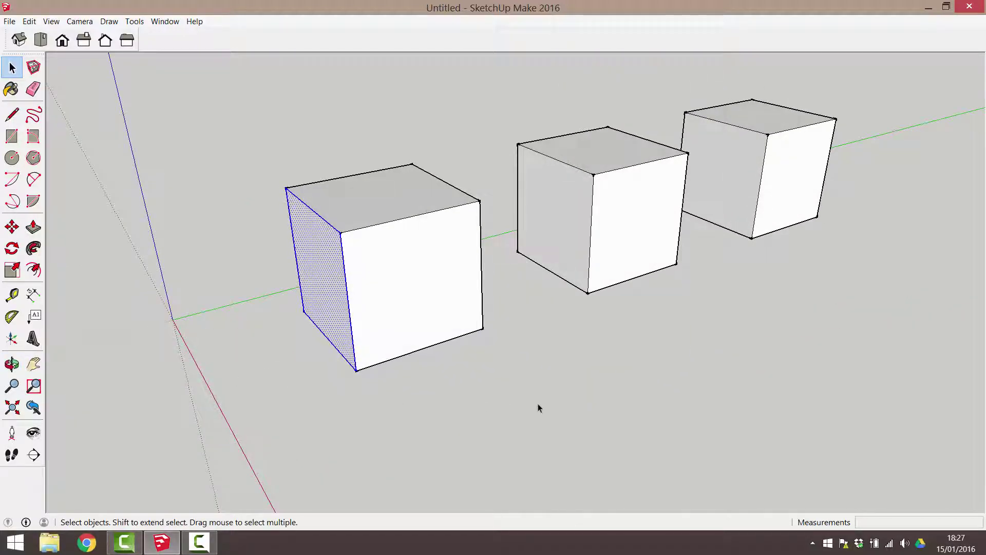
pyautogui.moveTo(462, 396); pyautogui.dragTo(250, 189)
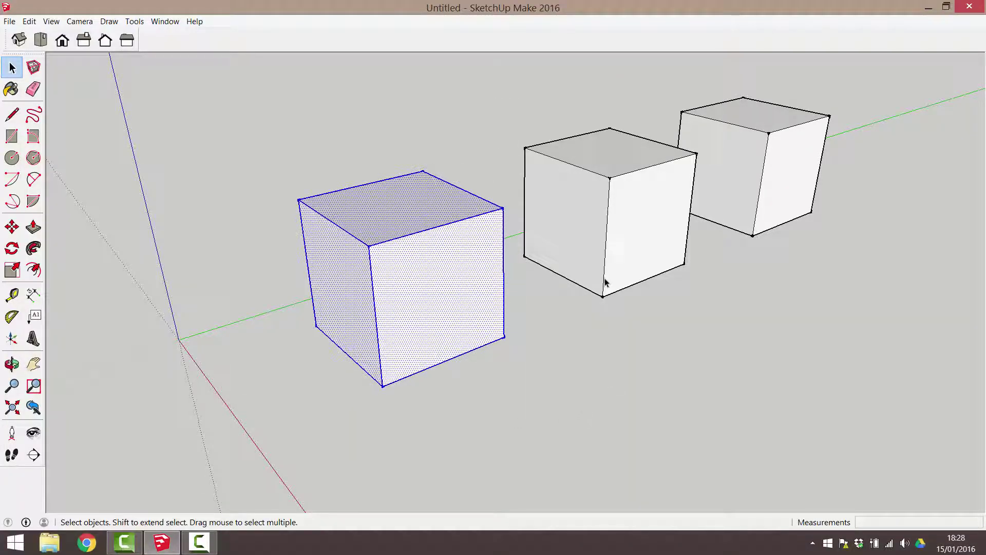
pyautogui.moveTo(605, 282); pyautogui.dragTo(512, 273, button='middle')
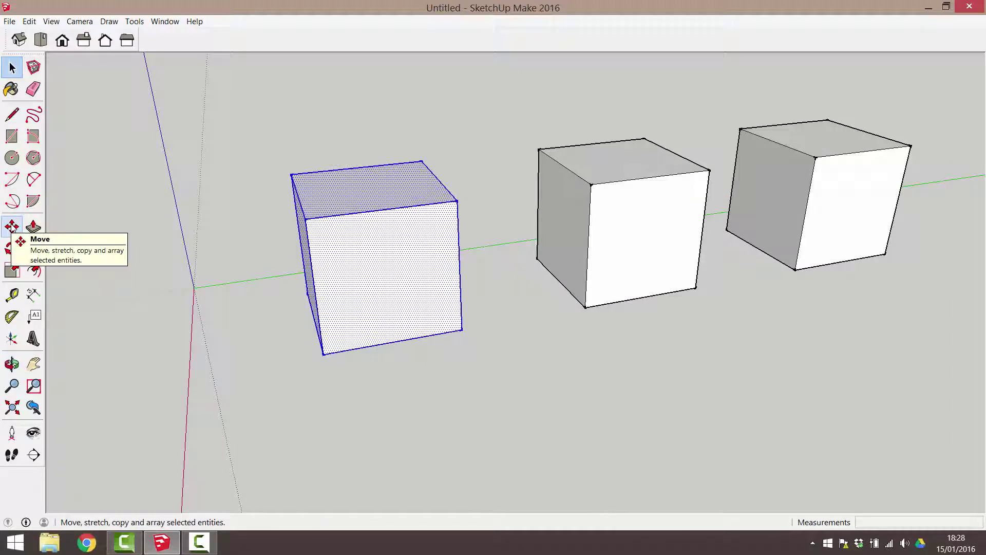
# - Move the first cube 2179 mm from its bottom-left corner, then deselect it
pyautogui.click(12, 227)
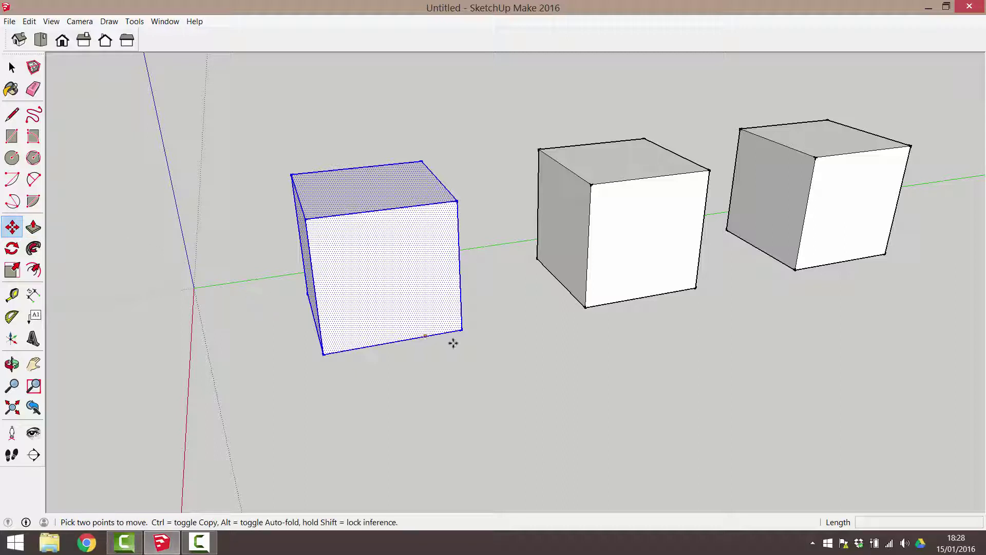
pyautogui.click(324, 355)
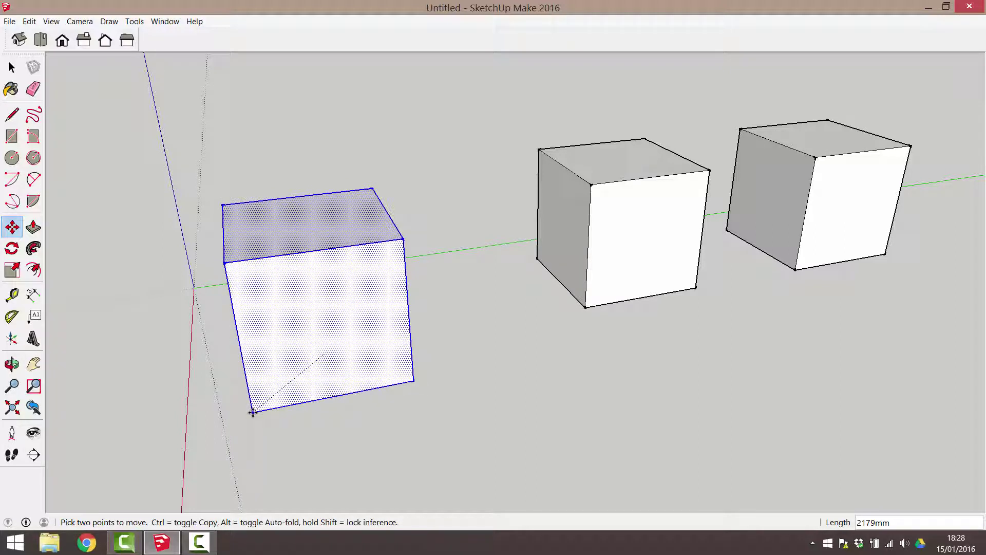
pyautogui.click(252, 412)
pyautogui.click(12, 67)
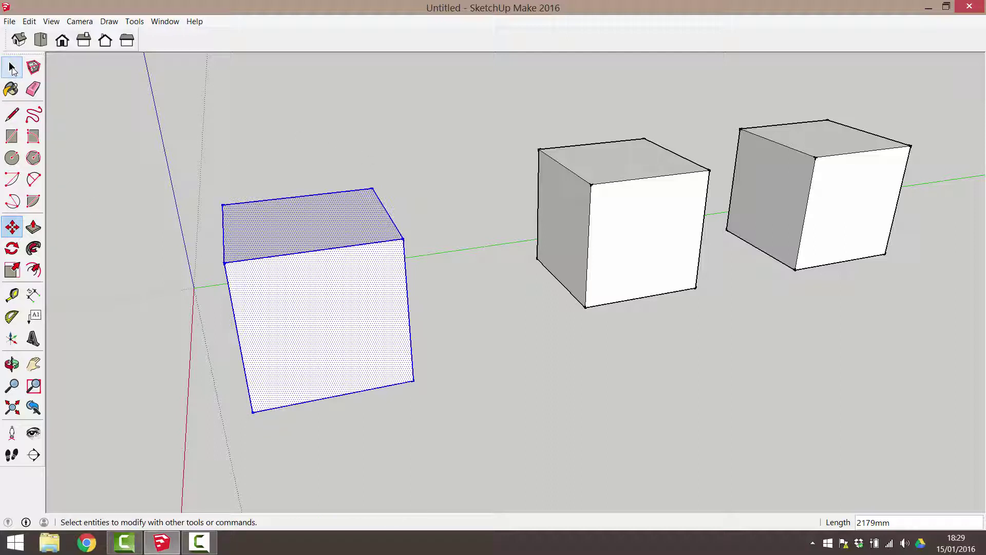
pyautogui.click(104, 109)
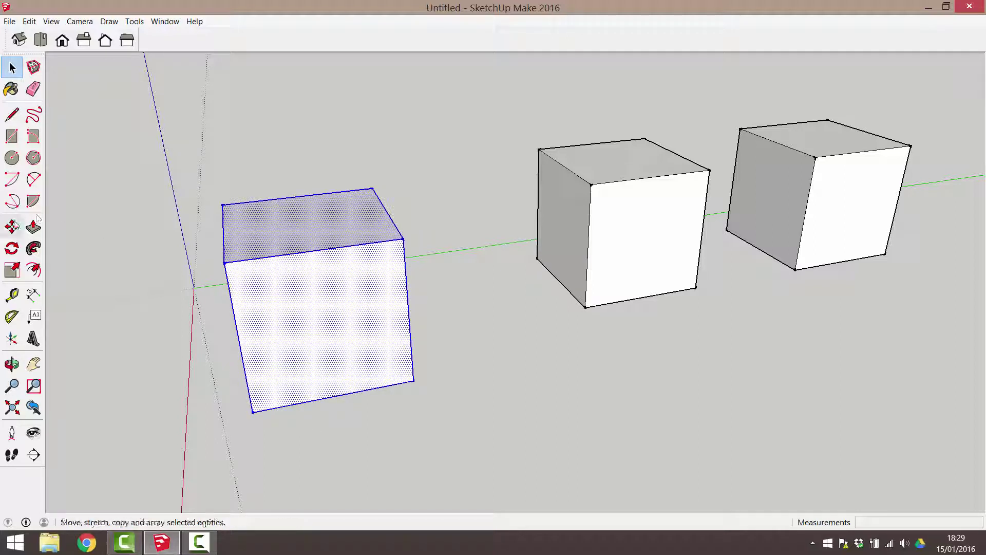
# - Snap the first cube against the middle cube, then stretch the block 3000 mm
pyautogui.click(11, 226)
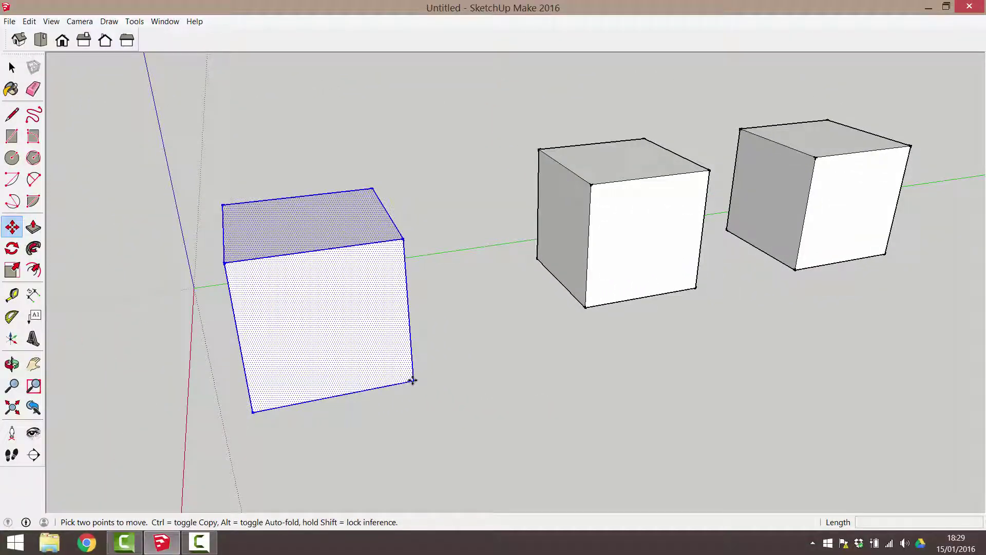
pyautogui.click(413, 380)
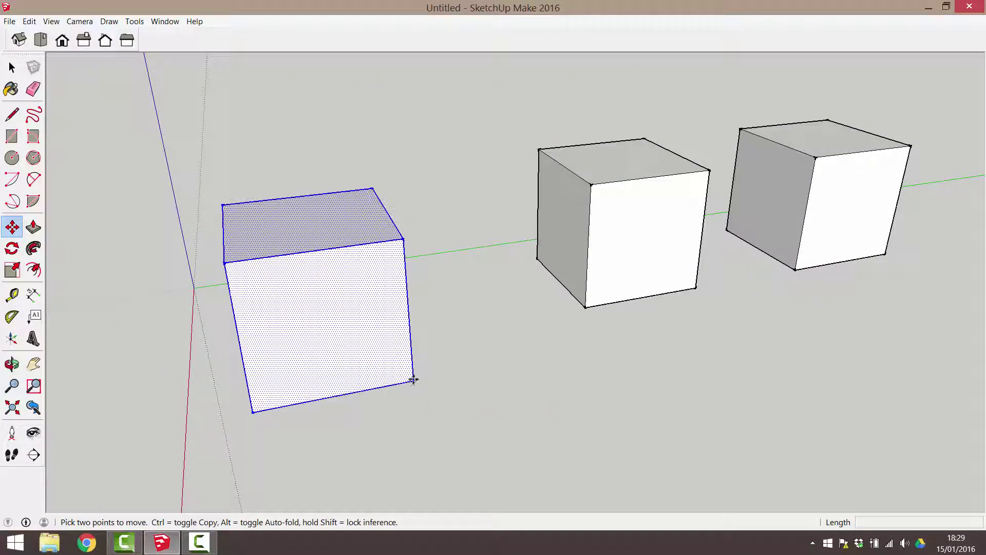
pyautogui.click(586, 307)
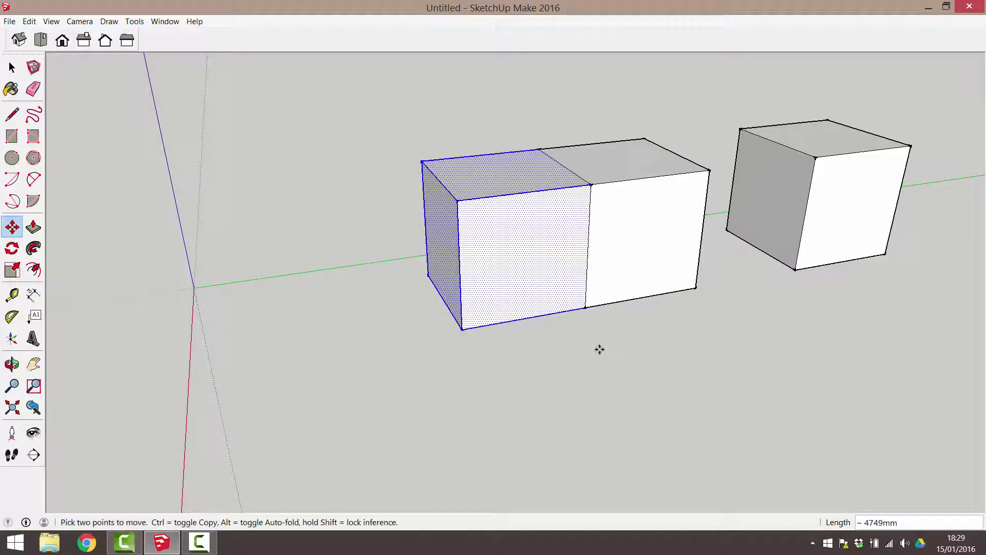
pyautogui.click(41, 40)
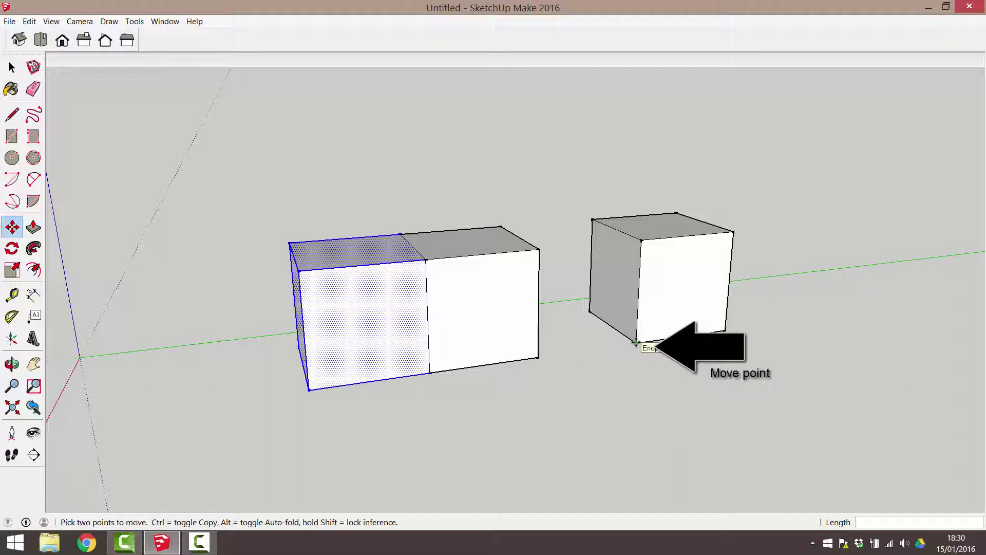
pyautogui.click(635, 342)
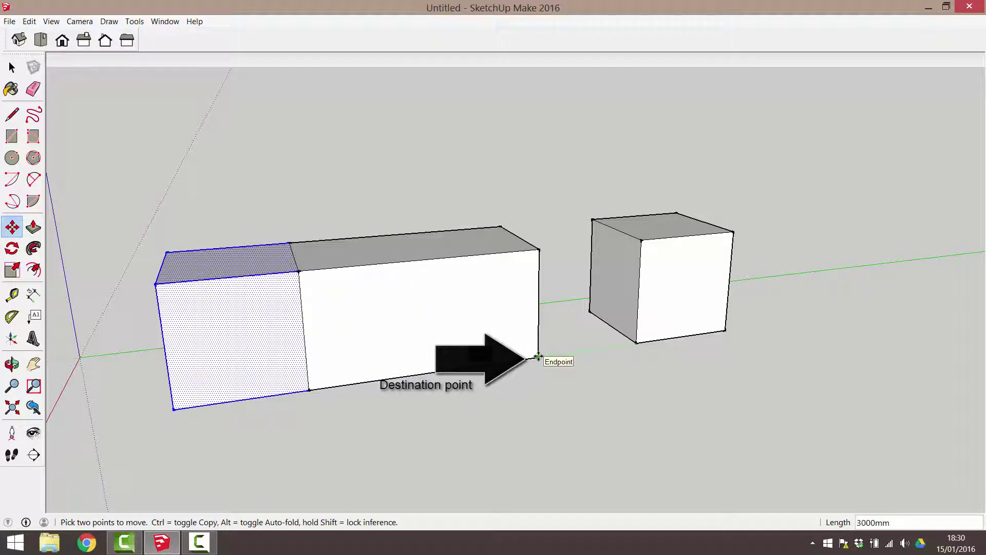
pyautogui.click(538, 356)
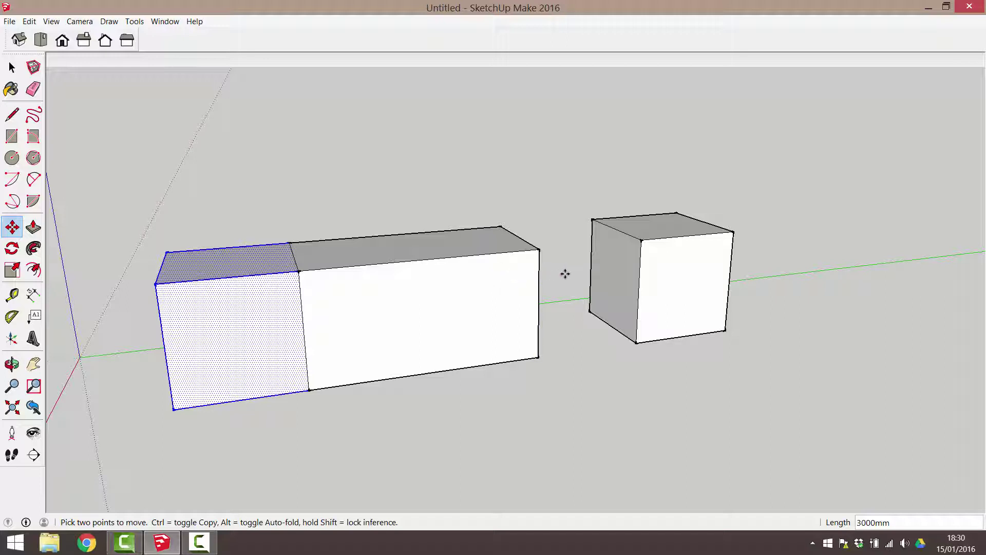
# - Undo the stretch, make the left cube a group, and reselect that group
pyautogui.hotkey('ctrl', 'z')
pyautogui.hotkey('ctrl', 'z')
pyautogui.hotkey('ctrl', 'z')
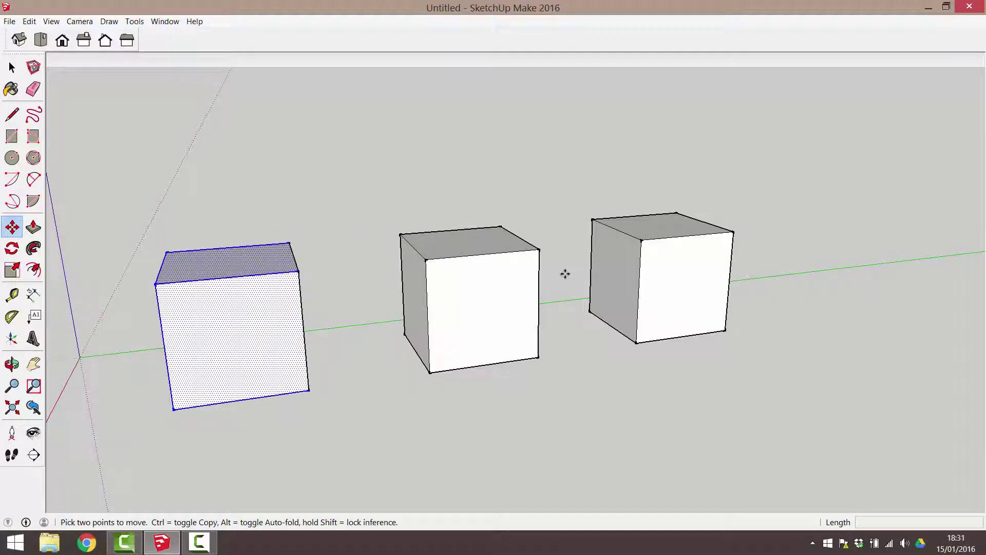
pyautogui.click(12, 67)
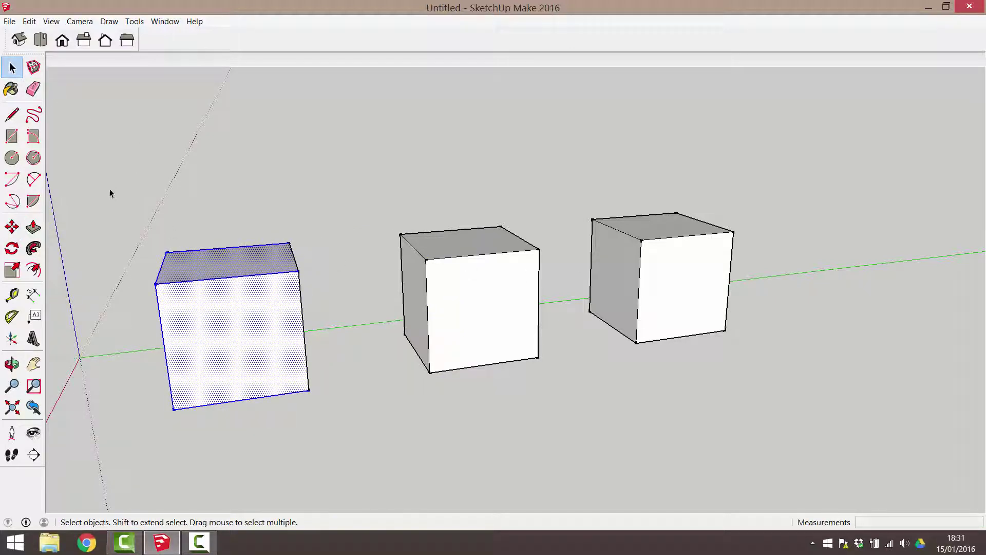
pyautogui.moveTo(109, 189); pyautogui.dragTo(333, 428)
pyautogui.rightClick(242, 305)
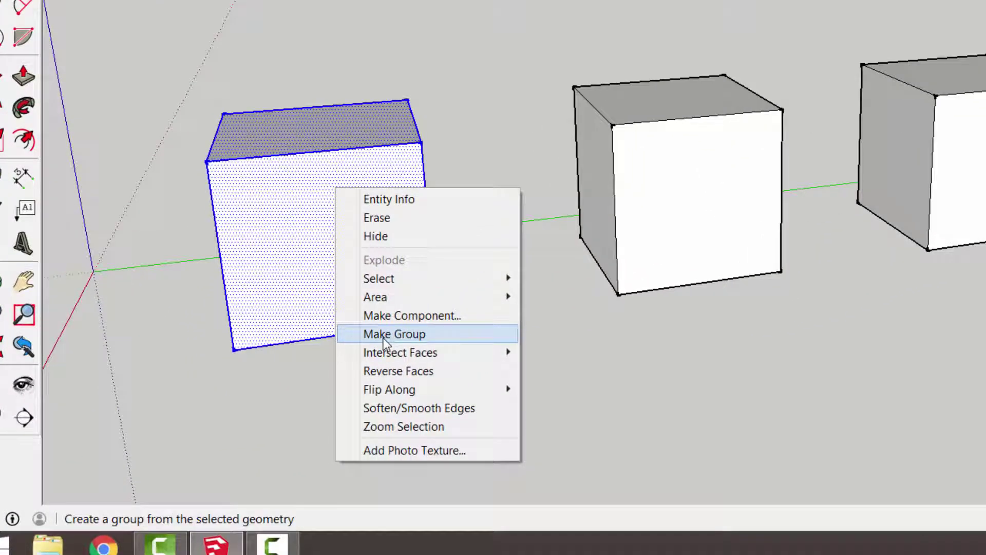
pyautogui.click(386, 335)
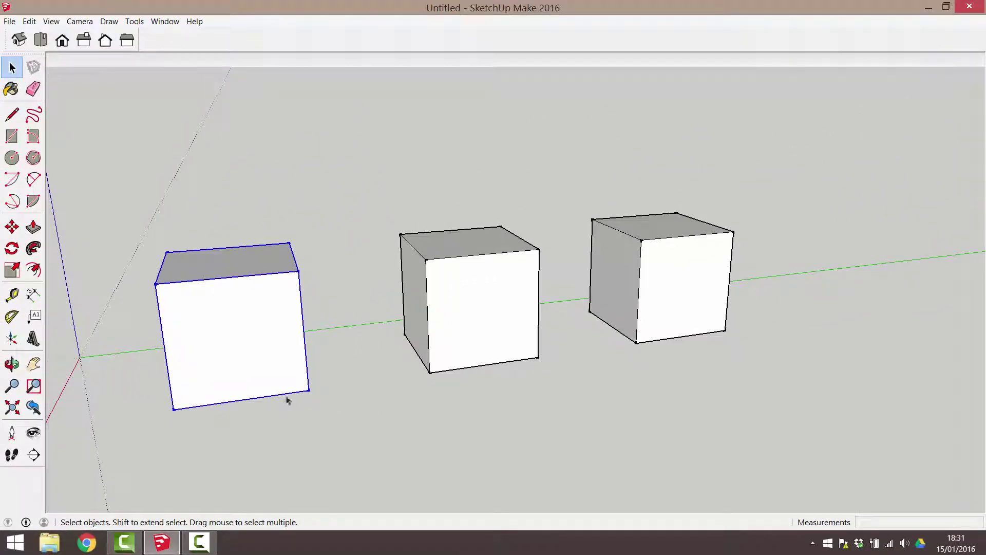
pyautogui.click(91, 167)
pyautogui.click(224, 282)
pyautogui.click(460, 258)
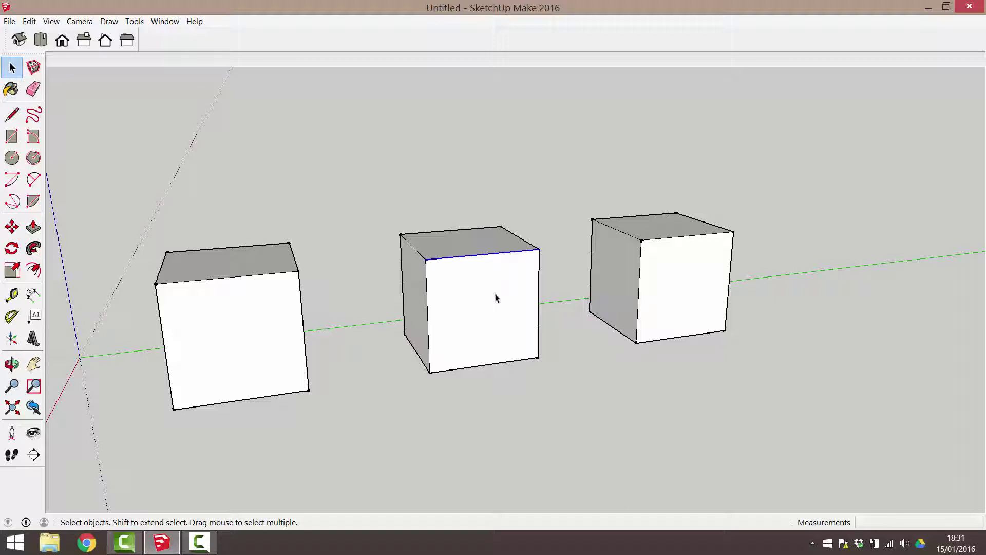
pyautogui.click(226, 286)
# - Move the left cube group against the middle cube, then put it back in place
pyautogui.click(9, 229)
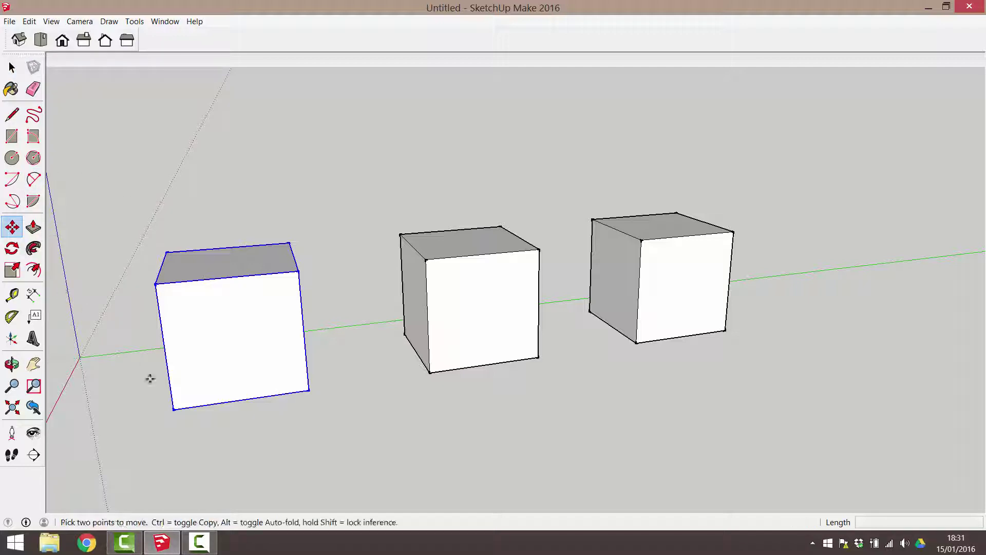
pyautogui.click(309, 390)
pyautogui.click(426, 374)
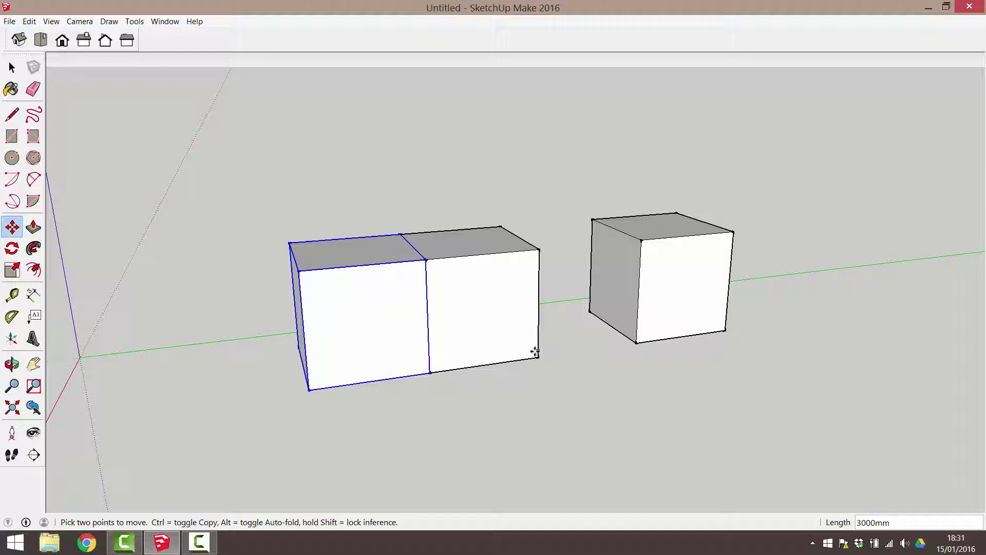
pyautogui.click(632, 343)
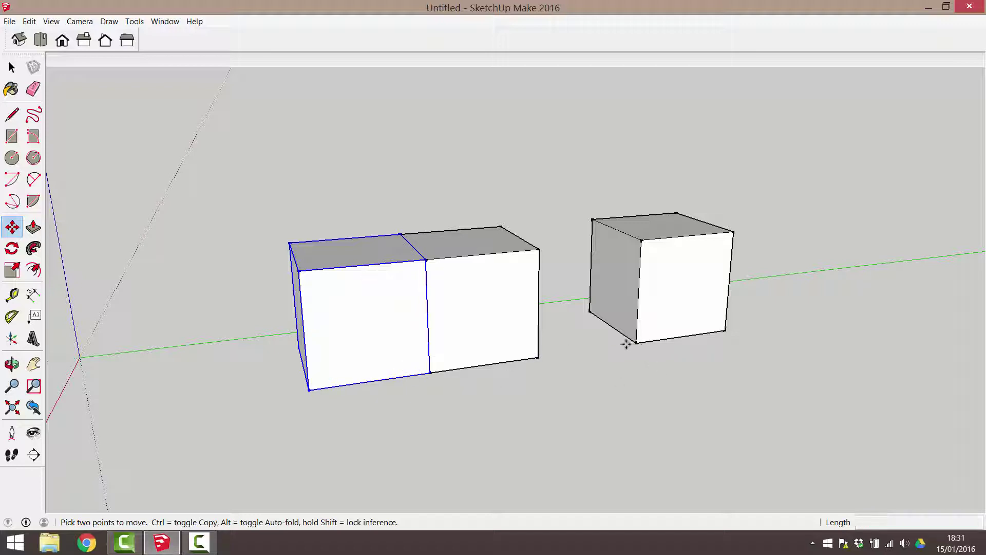
pyautogui.click(538, 357)
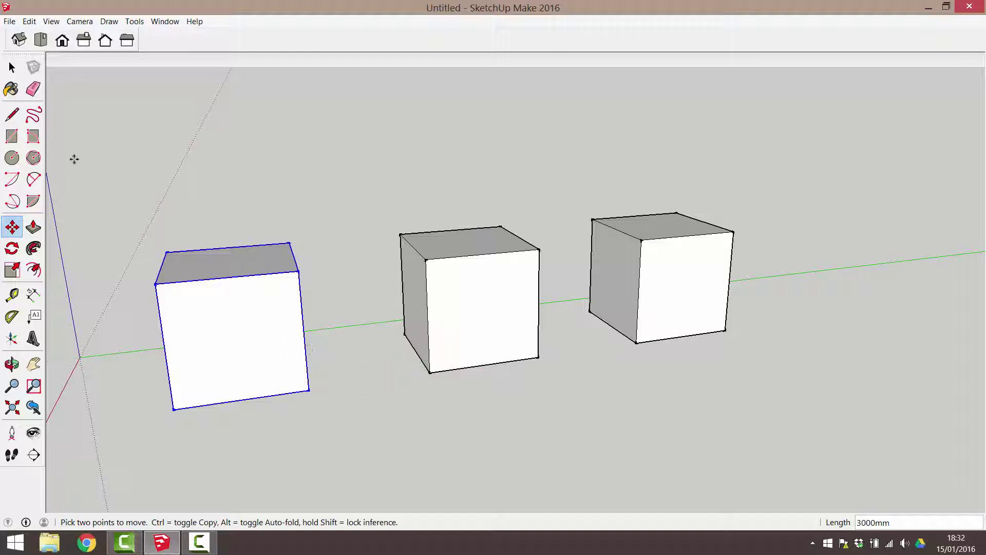
pyautogui.press('space')
# - Reselect the left cube group and open it for editing
pyautogui.click(200, 202)
pyautogui.click(210, 330)
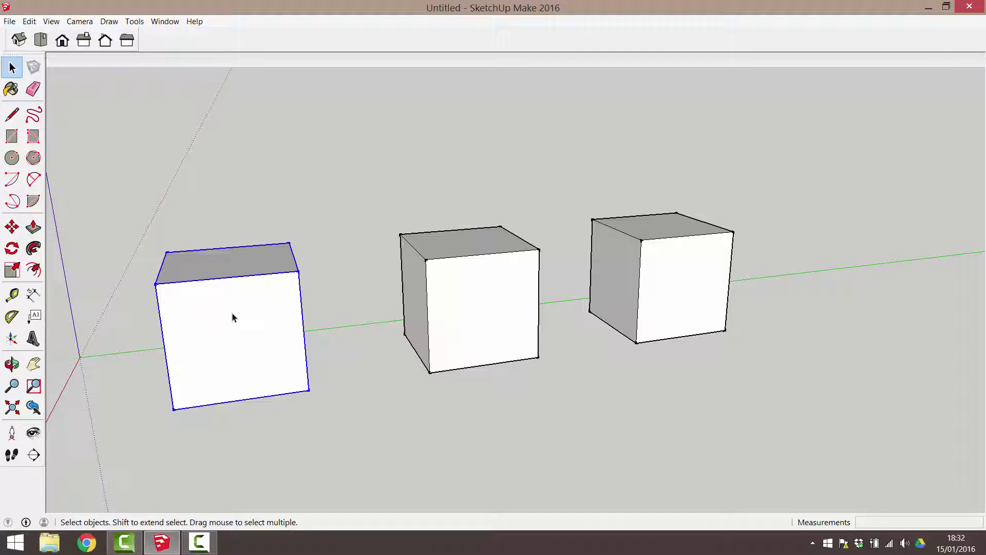
pyautogui.click(33, 226)
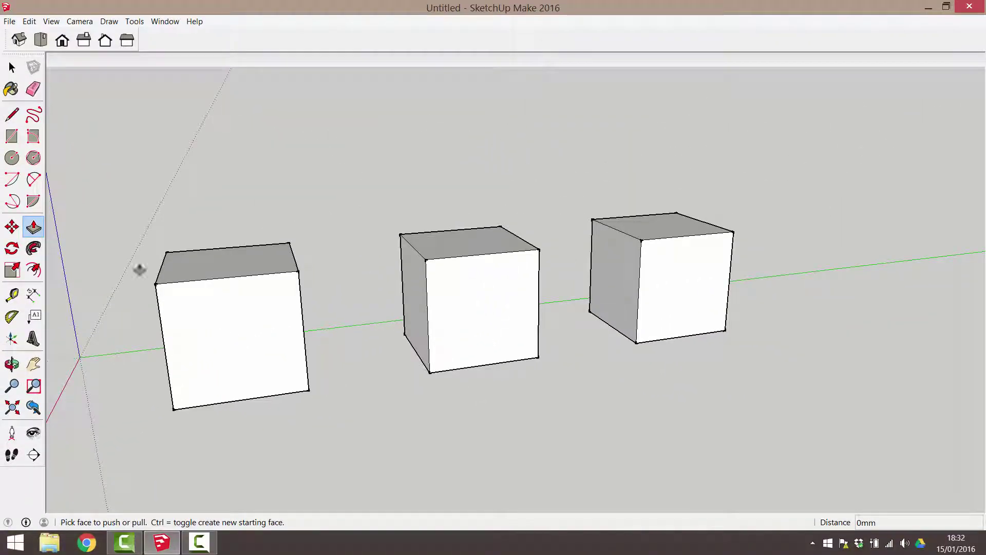
pyautogui.click(12, 67)
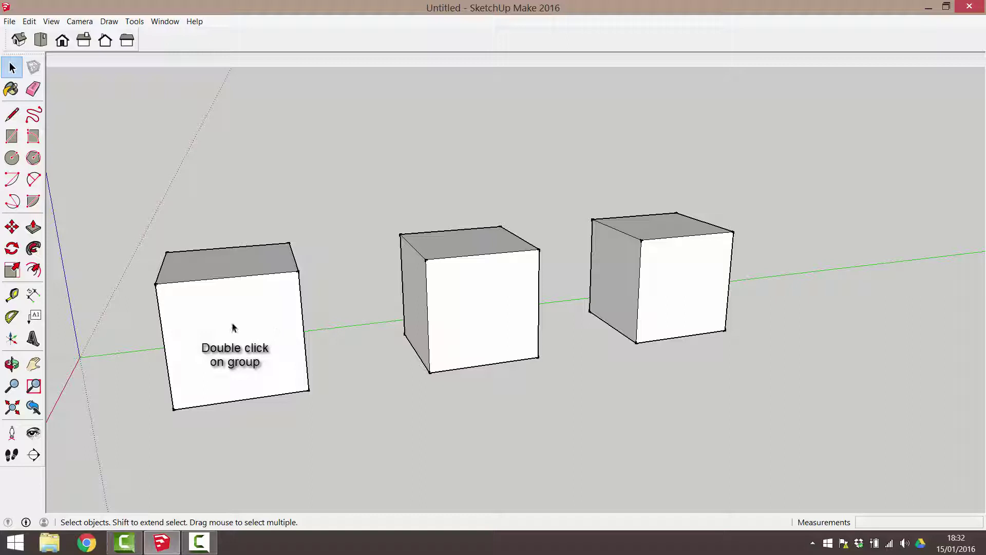
pyautogui.doubleClick(224, 308)
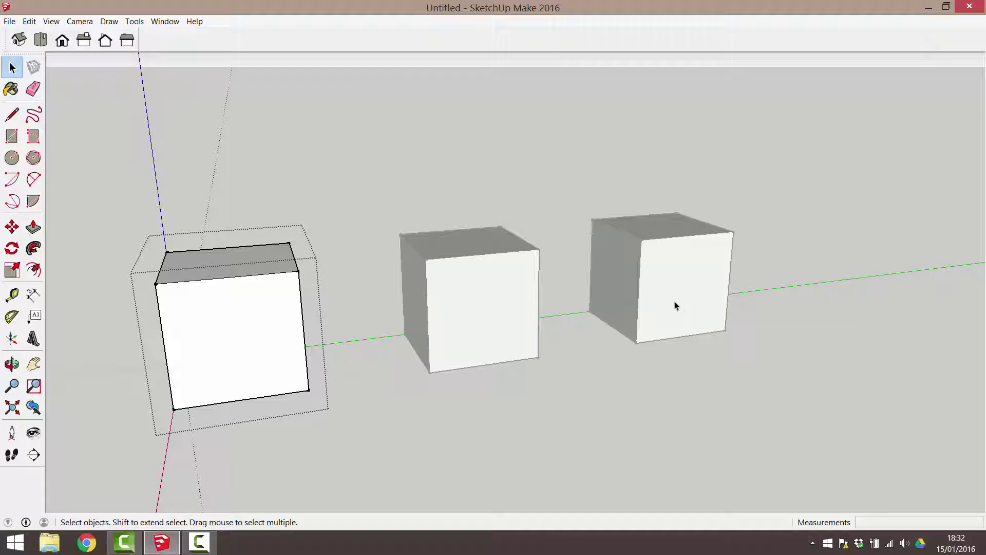
# - Push the group's front face inward 627 mm, then close the group
pyautogui.press('p')
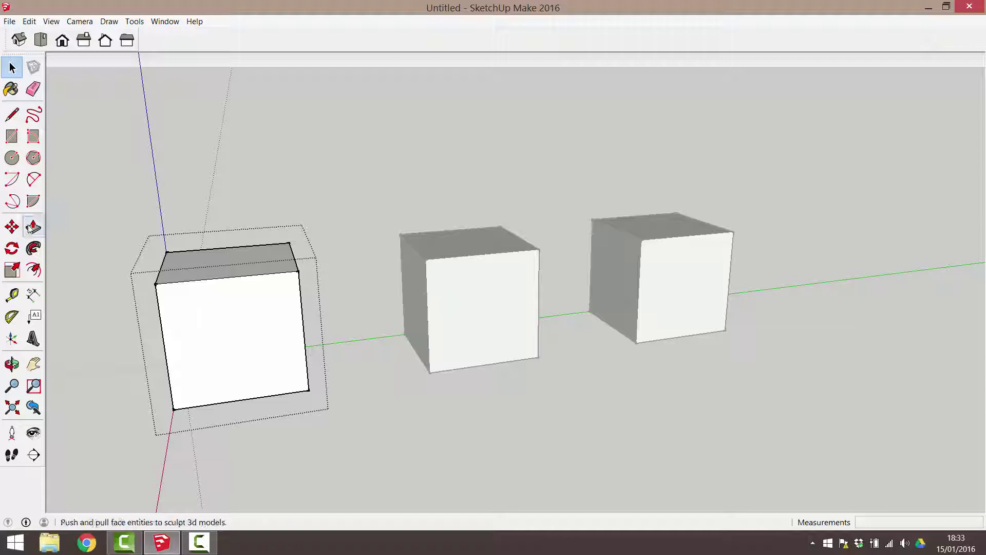
pyautogui.moveTo(211, 321); pyautogui.dragTo(273, 377, button='middle')
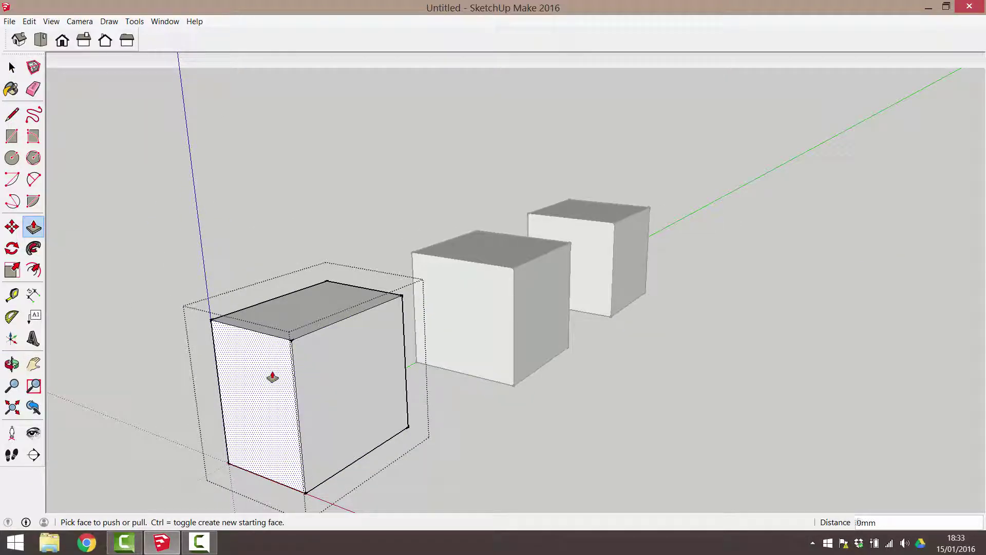
pyautogui.moveTo(272, 377)
pyautogui.mouseDown()
pyautogui.moveTo(301, 363)
pyautogui.moveTo(293, 356)
pyautogui.mouseUp()
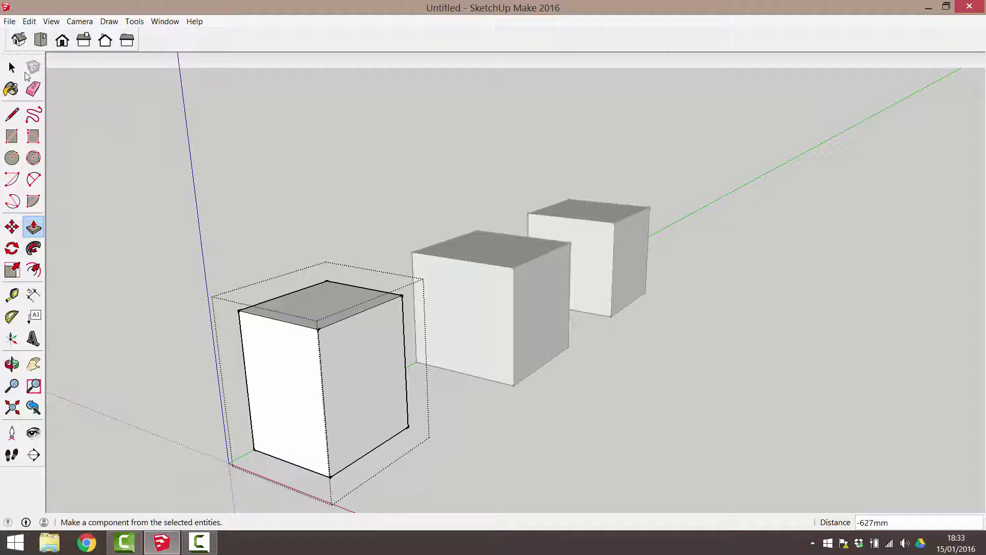
pyautogui.click(12, 67)
pyautogui.click(239, 147)
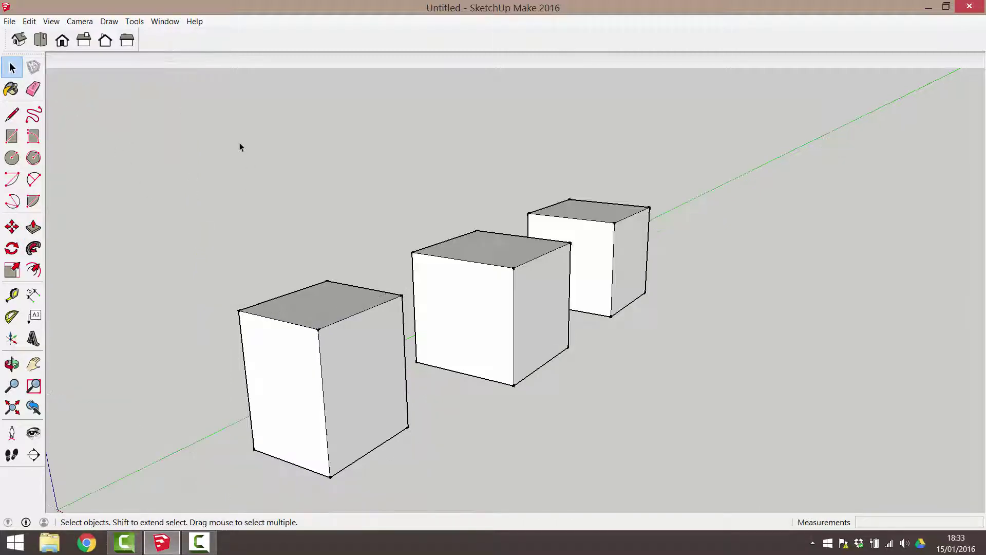
# - Explode the slimmed front cube group from its context menu and deselect it
pyautogui.click(343, 365)
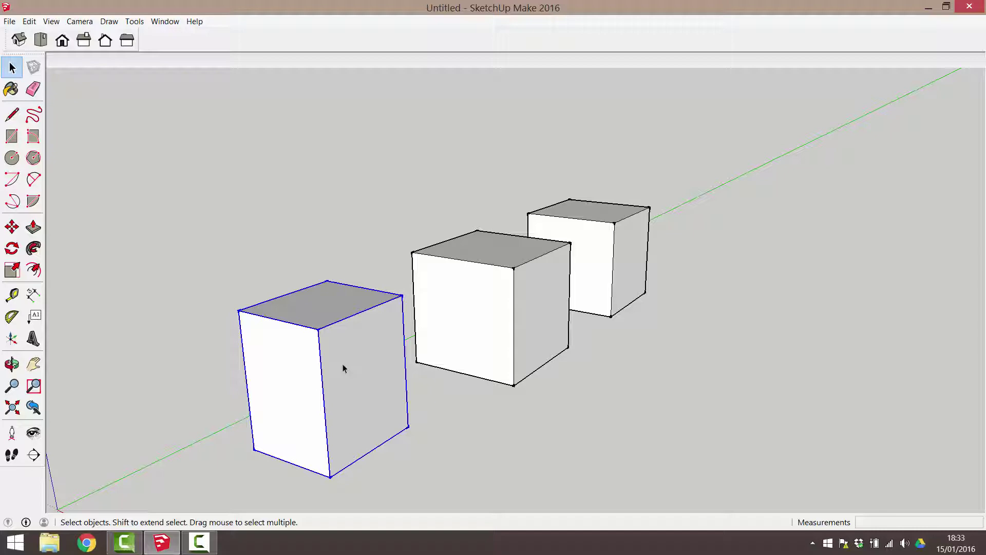
pyautogui.rightClick(344, 368)
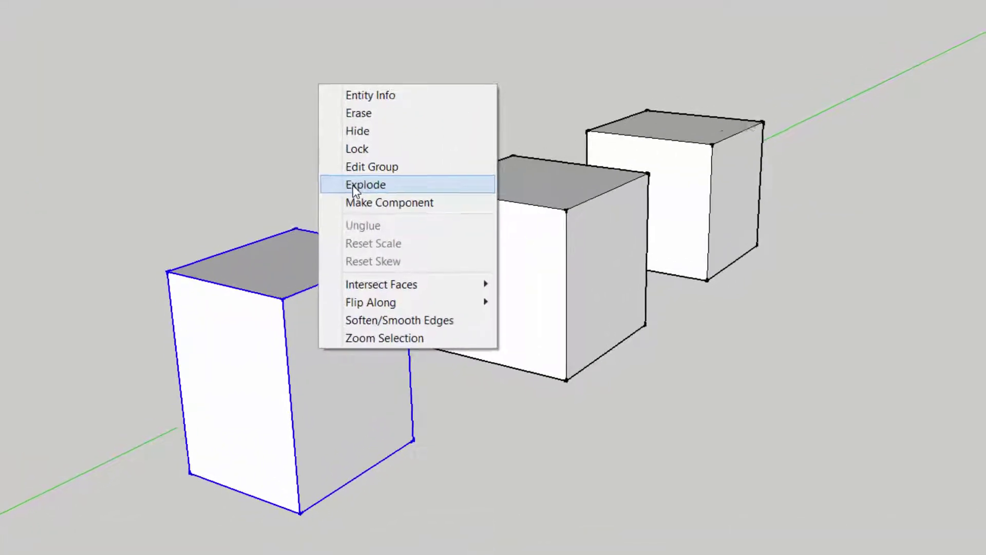
pyautogui.click(355, 178)
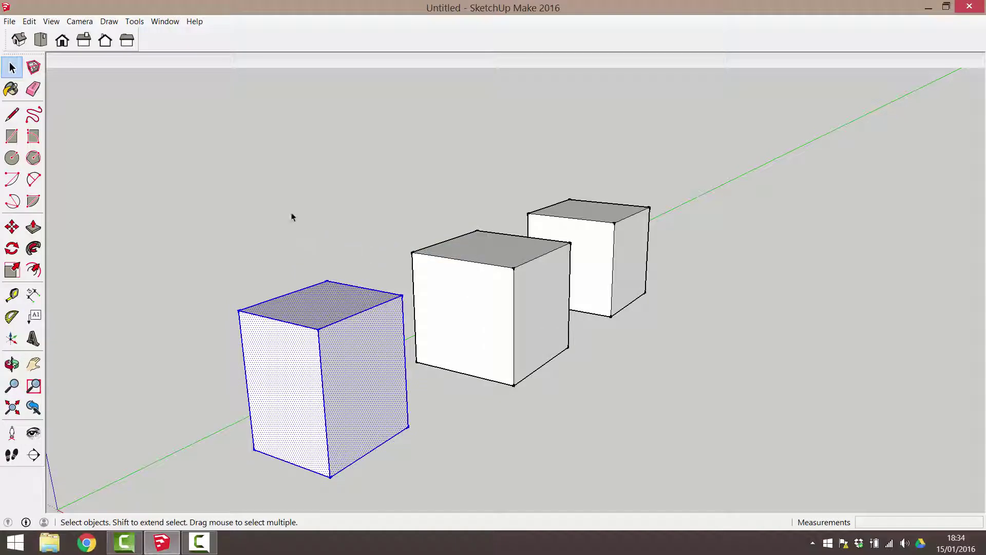
pyautogui.click(351, 284)
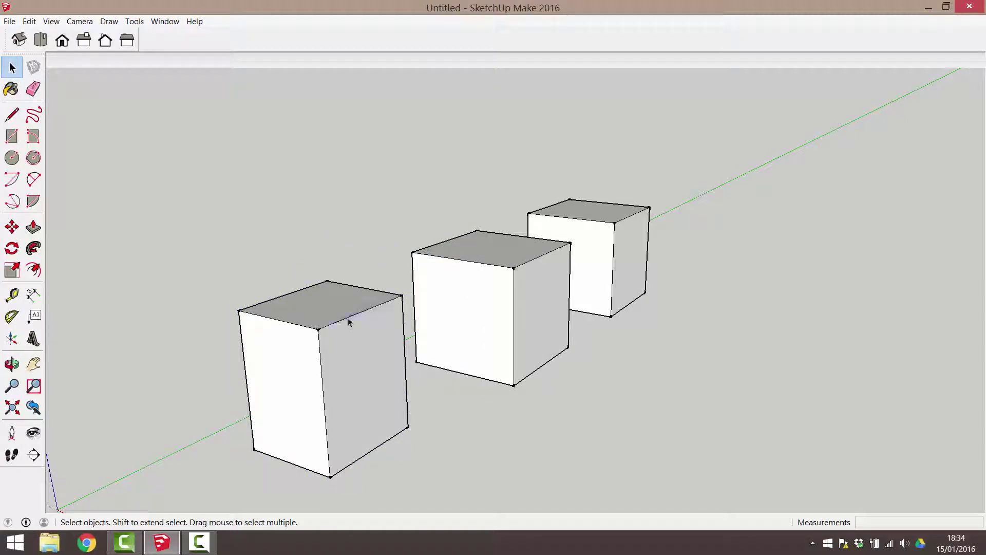
pyautogui.click(346, 320)
pyautogui.keyDown('shift'); pyautogui.click(357, 378); pyautogui.keyUp('shift')
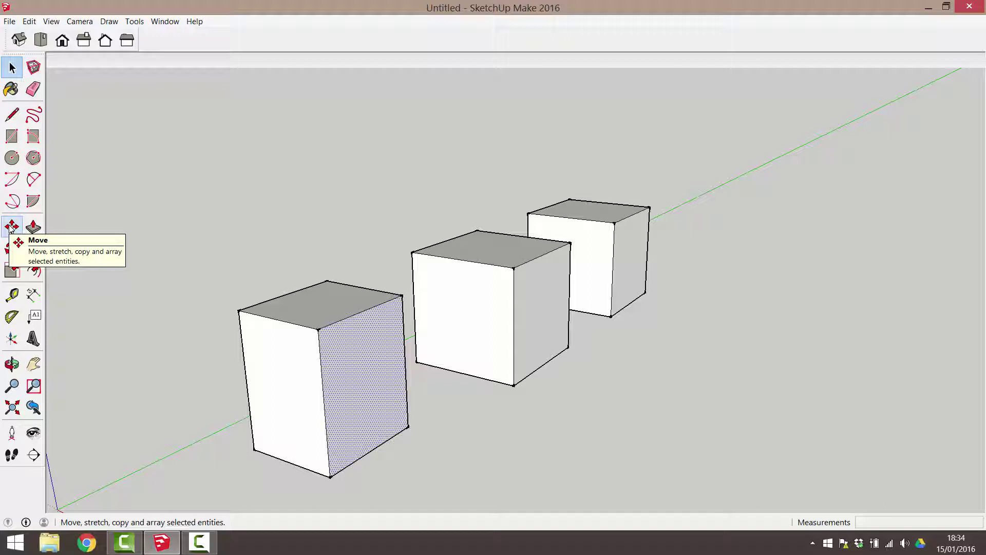
# - Copy the back cube twice along the red axis, the second copy 3982 mm beyond the first
pyautogui.tripleClick(615, 248)
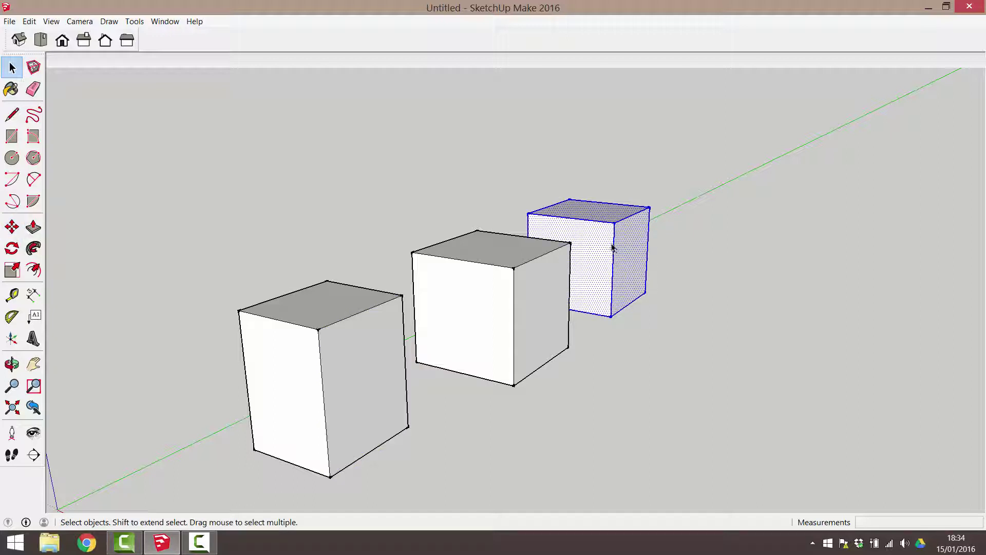
pyautogui.click(13, 227)
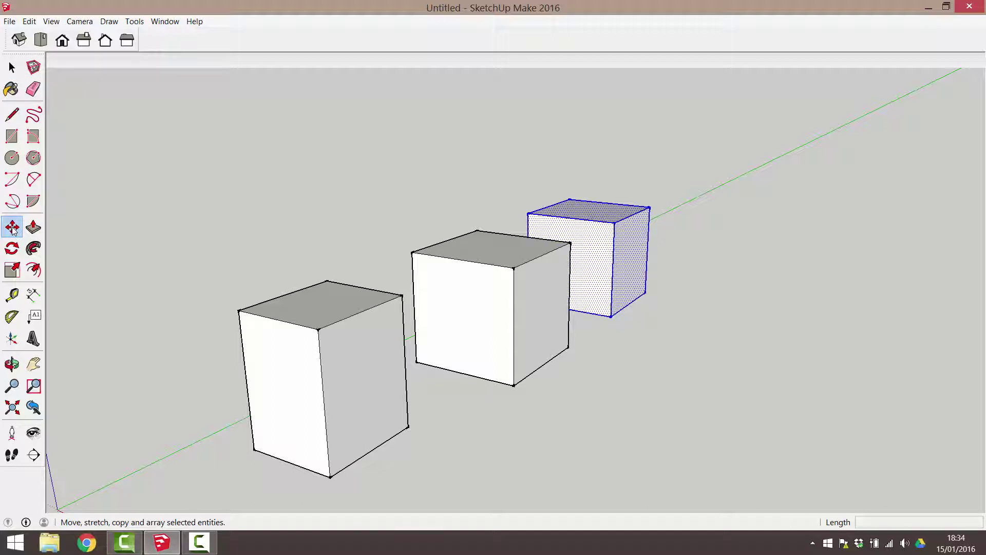
pyautogui.click(612, 316)
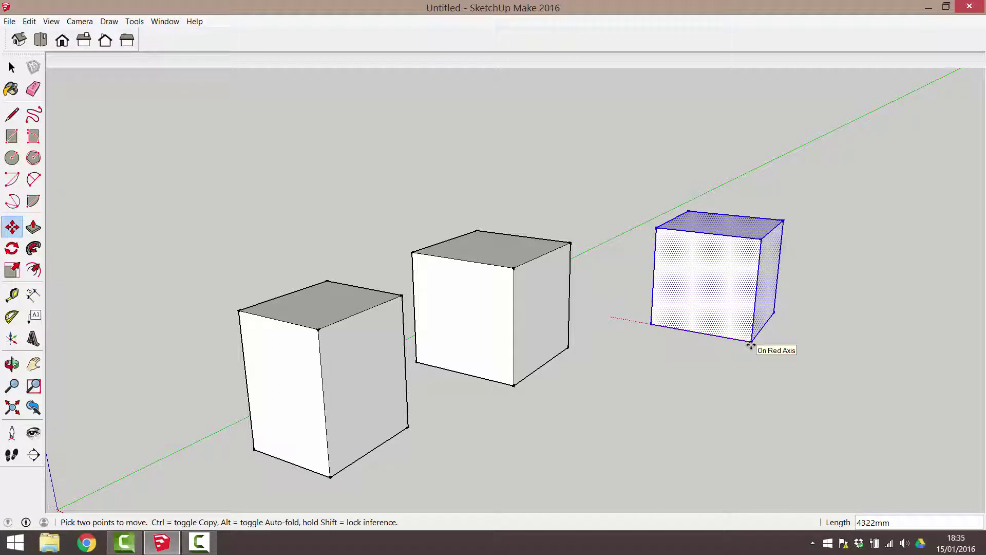
pyautogui.press('ctrl')
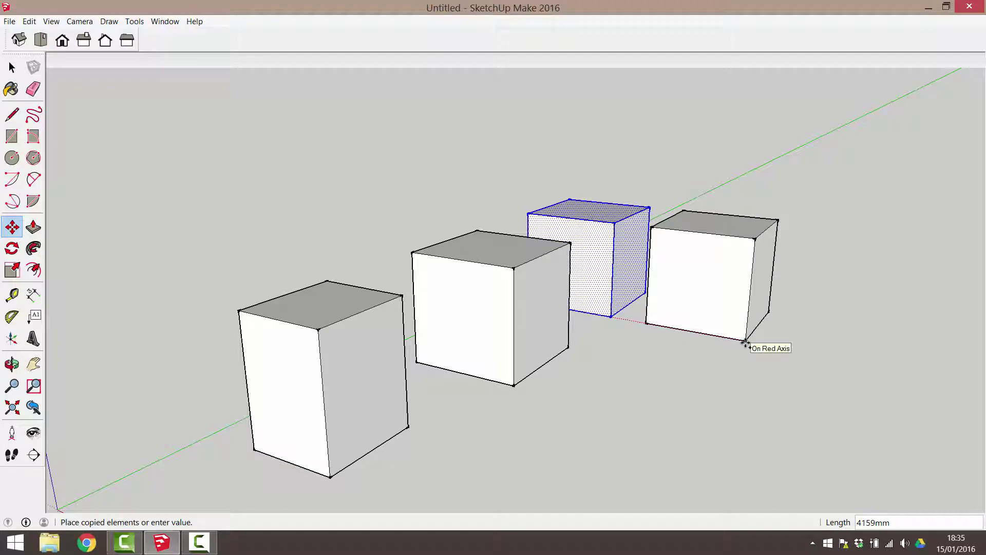
pyautogui.click(746, 343)
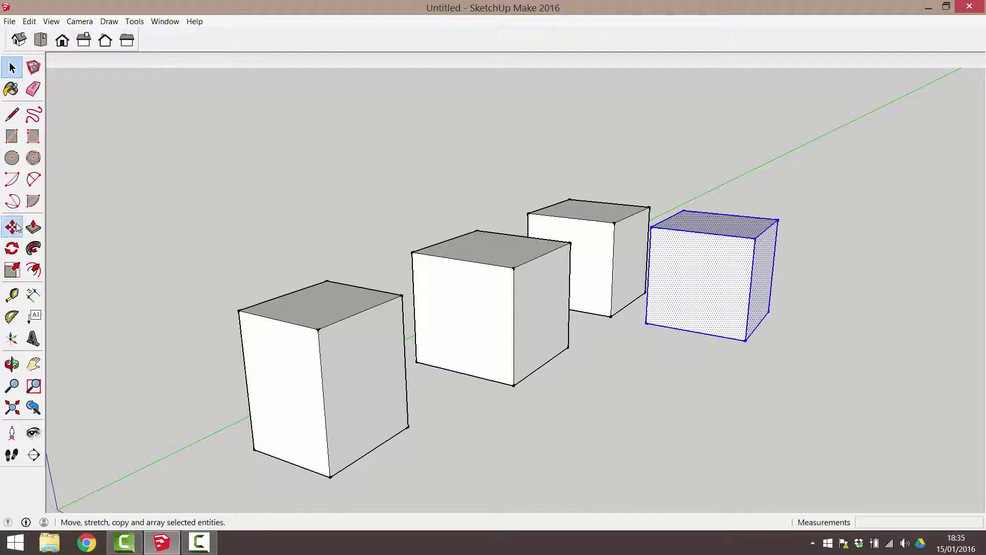
pyautogui.click(646, 322)
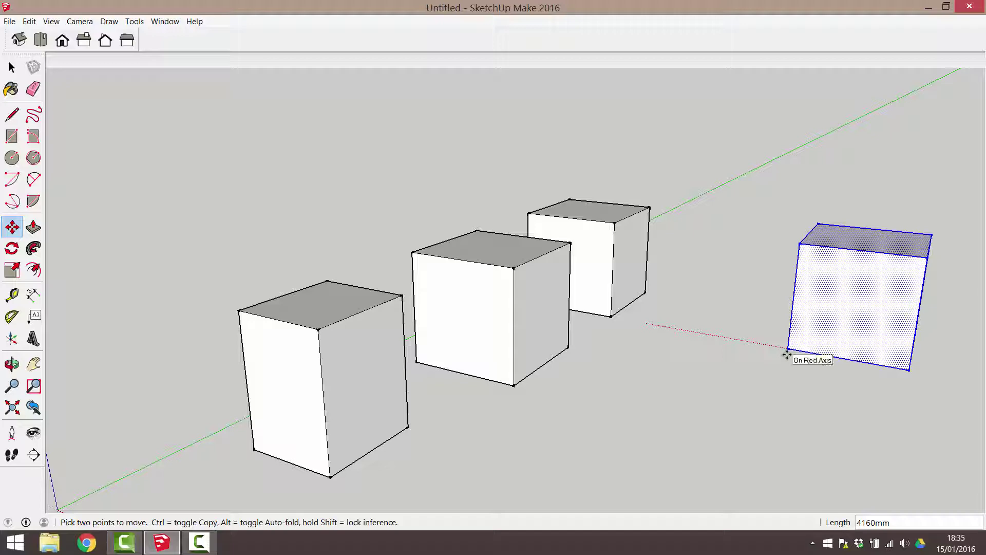
pyautogui.press('ctrl')
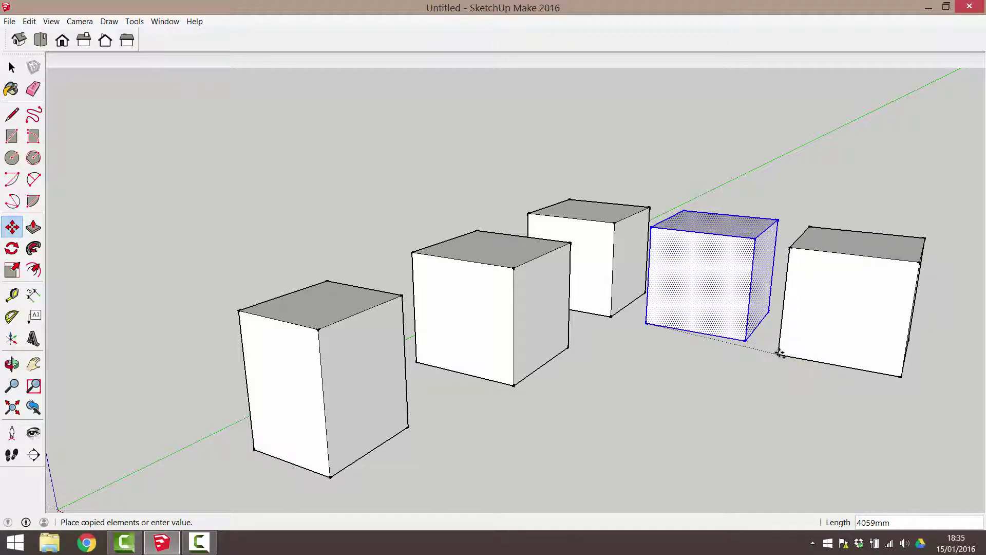
pyautogui.click(780, 351)
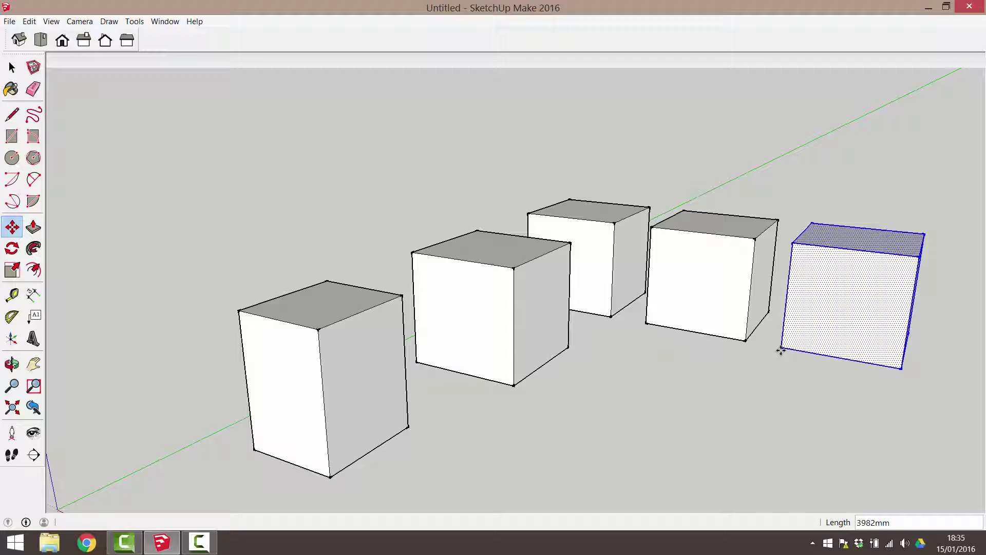
# - Select the whole slimmed left cube and make it a group
pyautogui.scroll(-2, 724, 345)
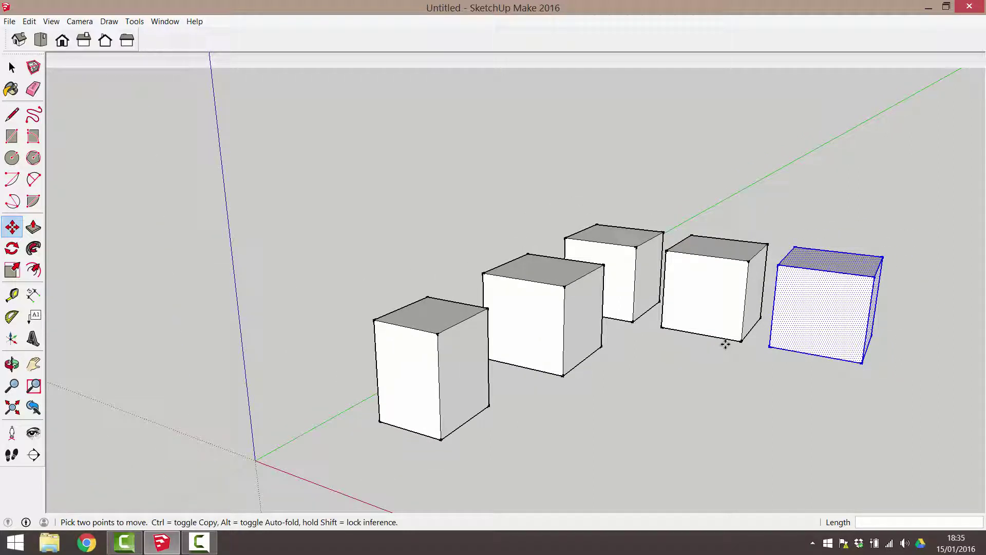
pyautogui.press('space')
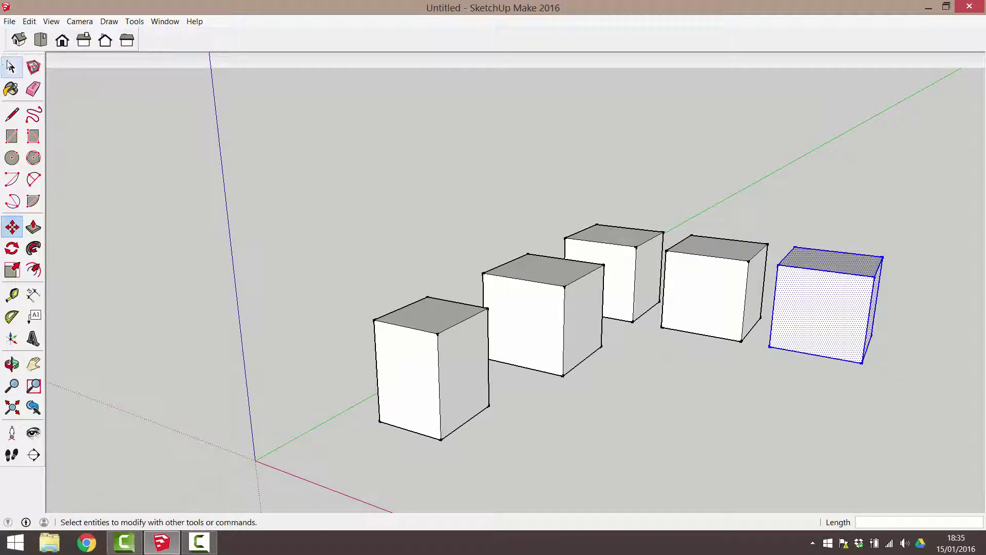
pyautogui.moveTo(682, 365); pyautogui.dragTo(352, 326, button='middle')
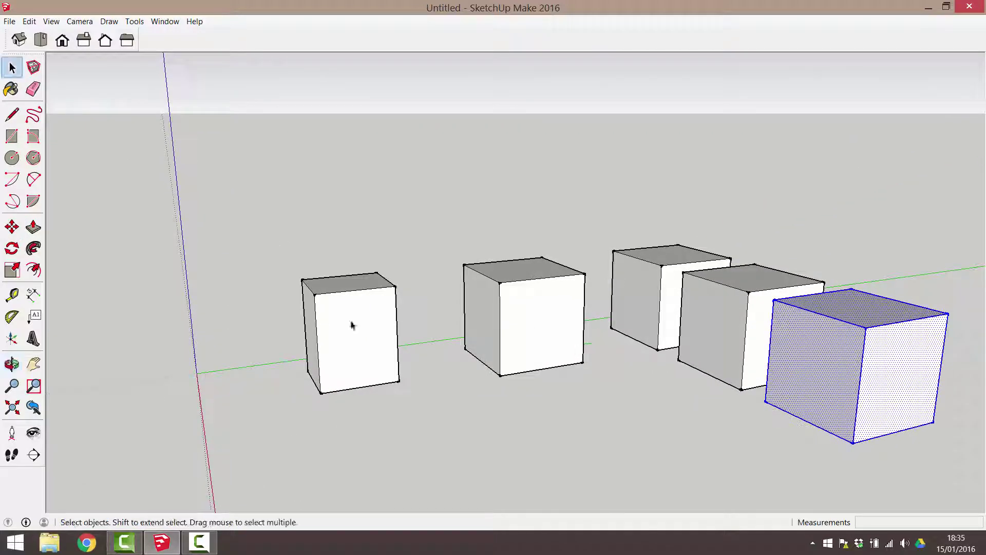
pyautogui.click(336, 322)
pyautogui.click(270, 217)
pyautogui.moveTo(270, 218); pyautogui.dragTo(423, 417)
pyautogui.rightClick(345, 304)
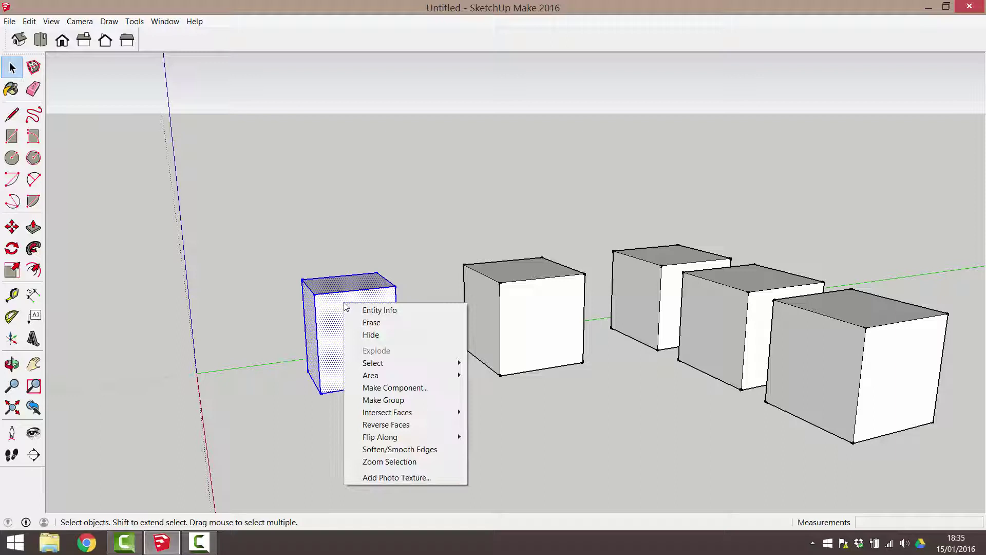
pyautogui.click(391, 399)
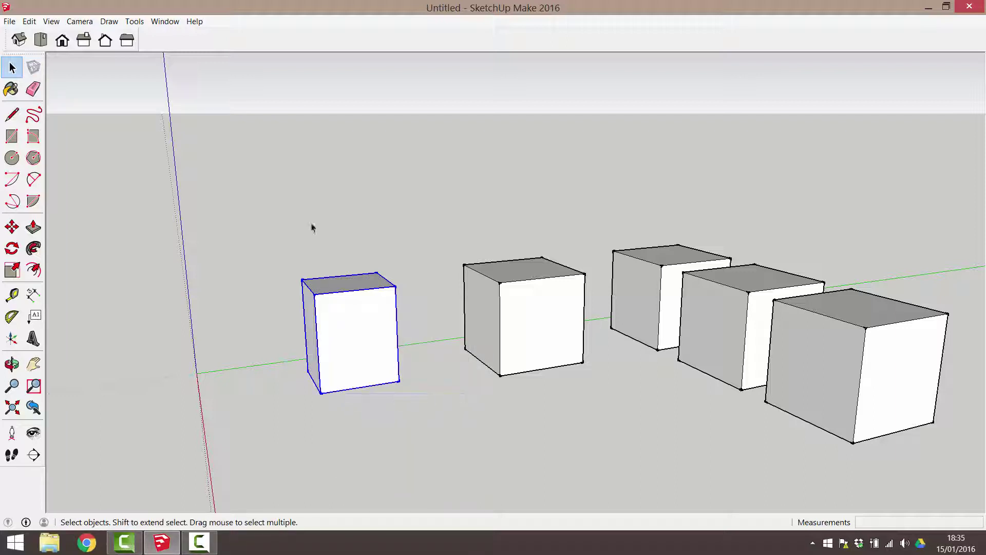
# - Group the left cube group together with the middle cube, then deselect
pyautogui.moveTo(260, 191); pyautogui.dragTo(595, 468)
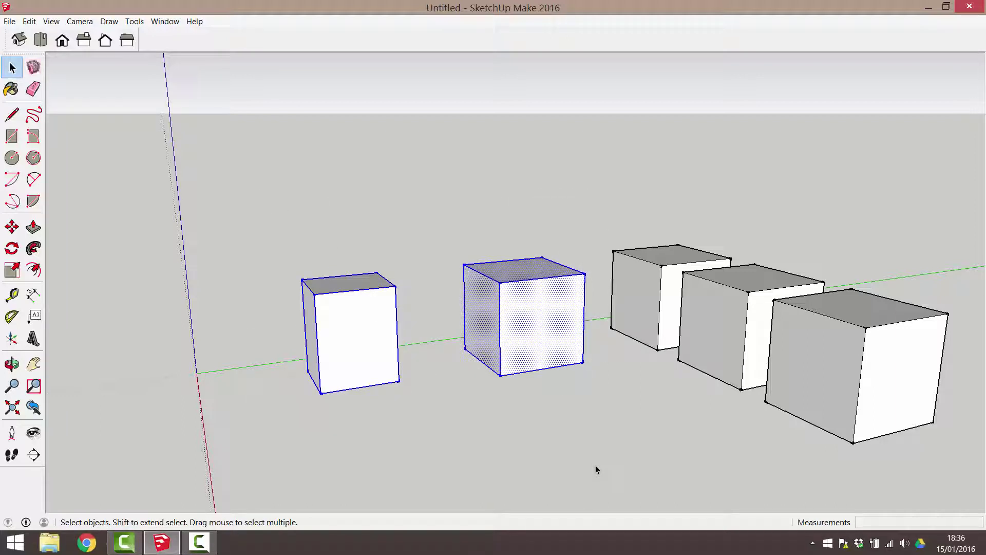
pyautogui.rightClick(508, 316)
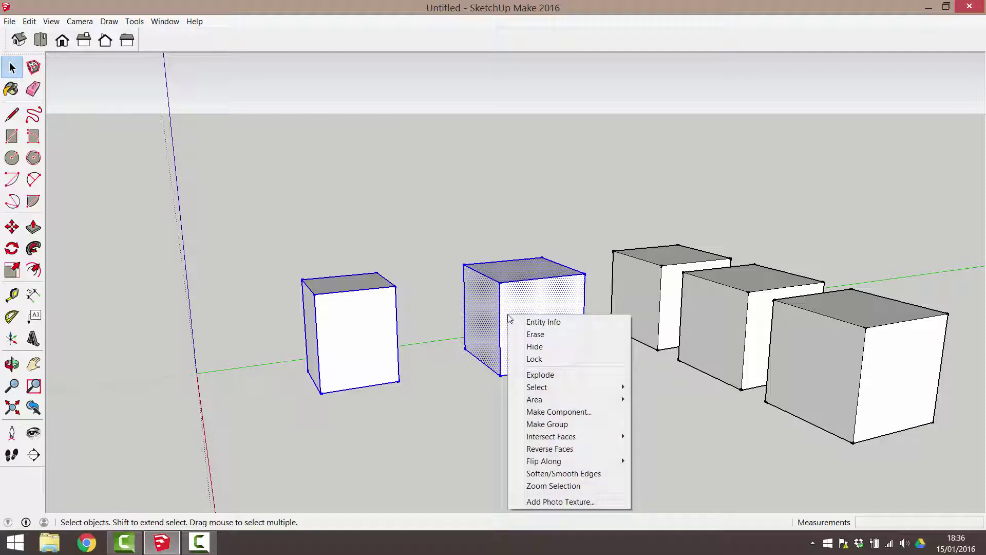
pyautogui.click(571, 423)
pyautogui.click(516, 225)
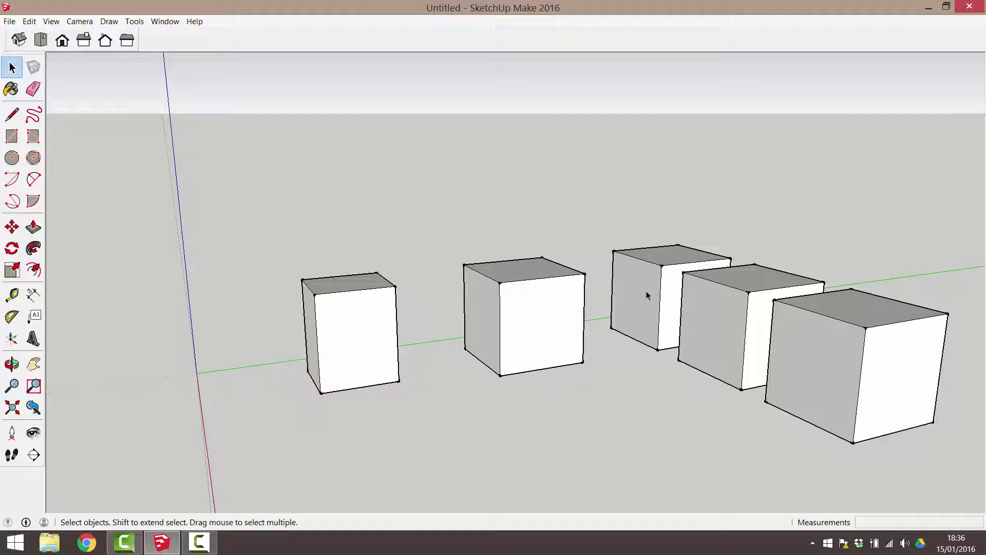
# - Select all five cubes with Ctrl+A, make them one group, and deselect
pyautogui.hotkey('ctrl', 'a')
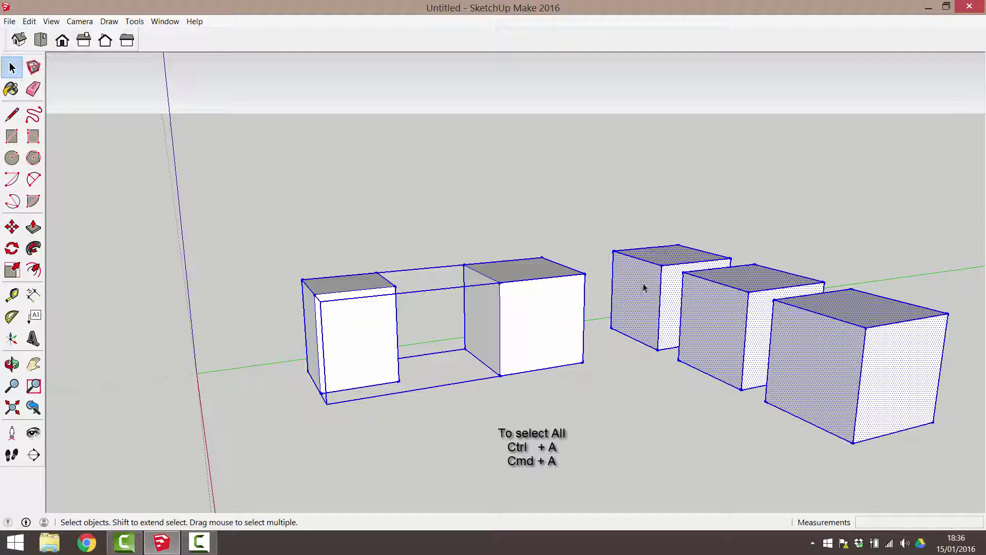
pyautogui.rightClick(658, 290)
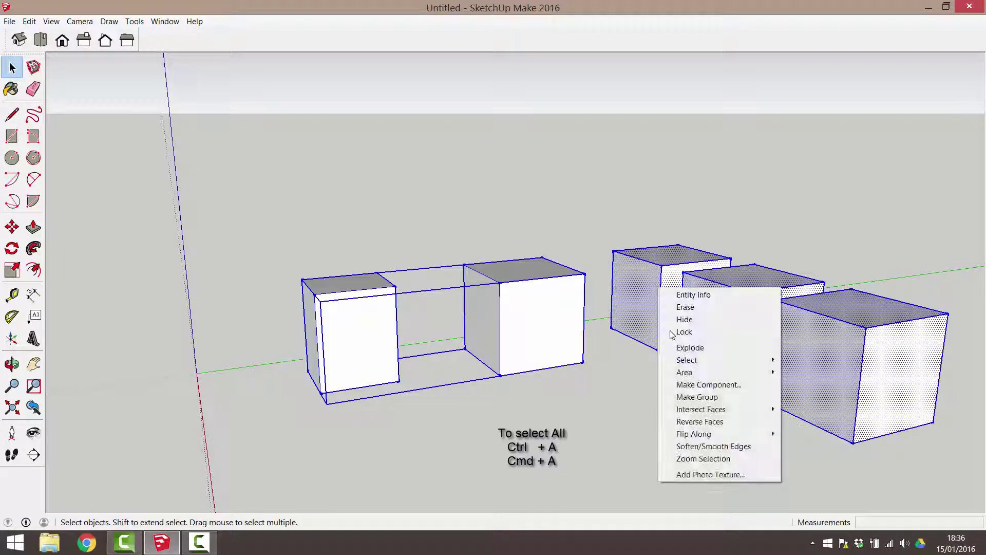
pyautogui.click(697, 398)
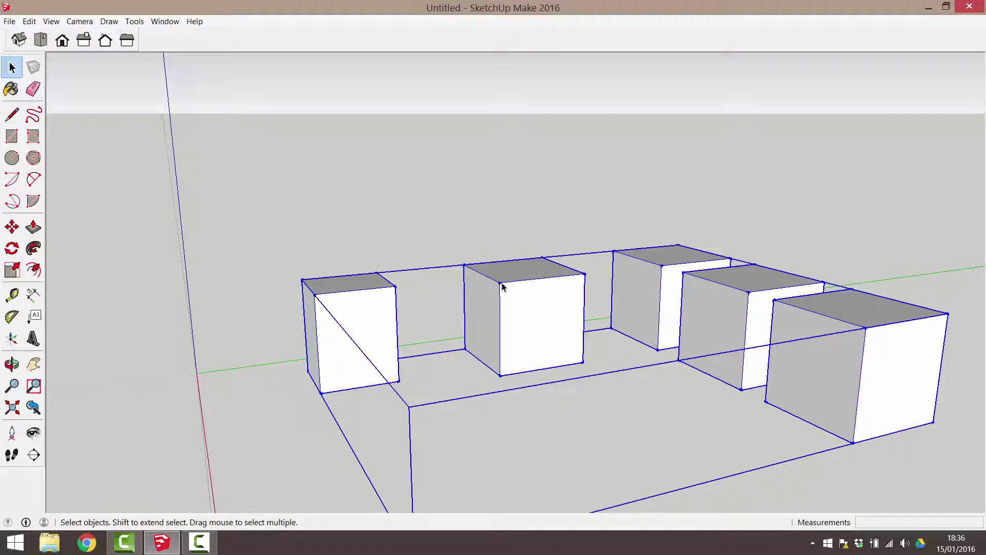
pyautogui.scroll(-2, 503, 286)
pyautogui.click(399, 196)
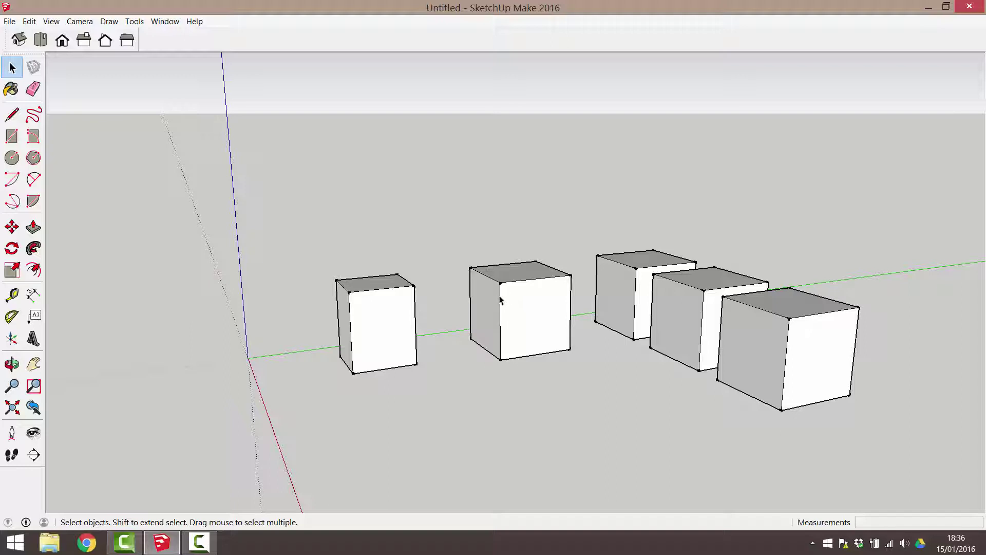
# - Open the all-cubes group, then the two-cube group, down to the first cube for editing
pyautogui.doubleClick(510, 306)
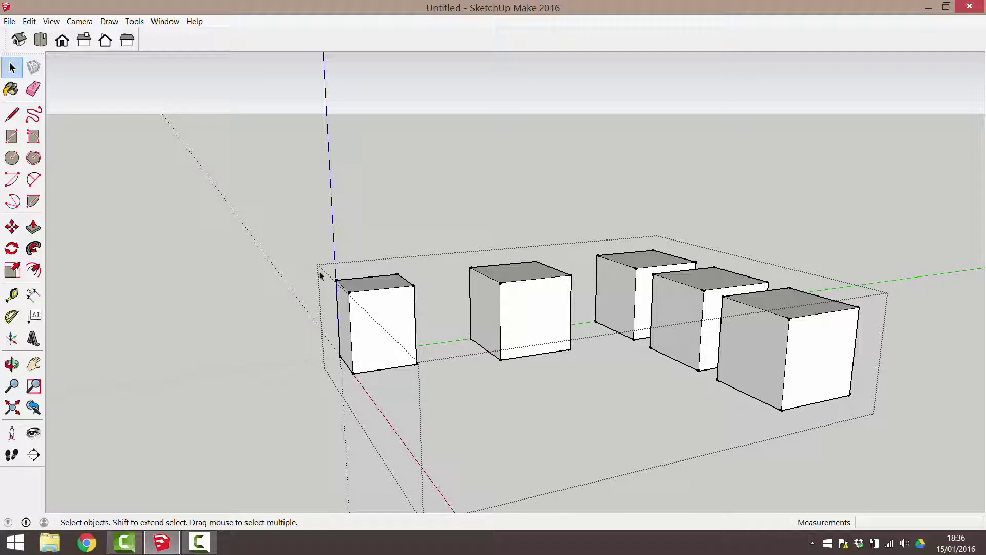
pyautogui.click(380, 296)
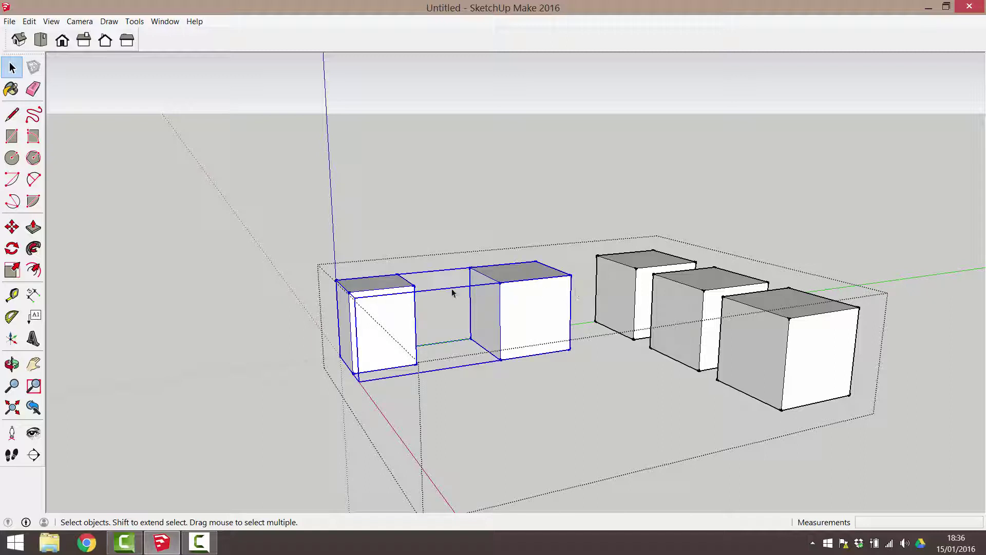
pyautogui.doubleClick(405, 291)
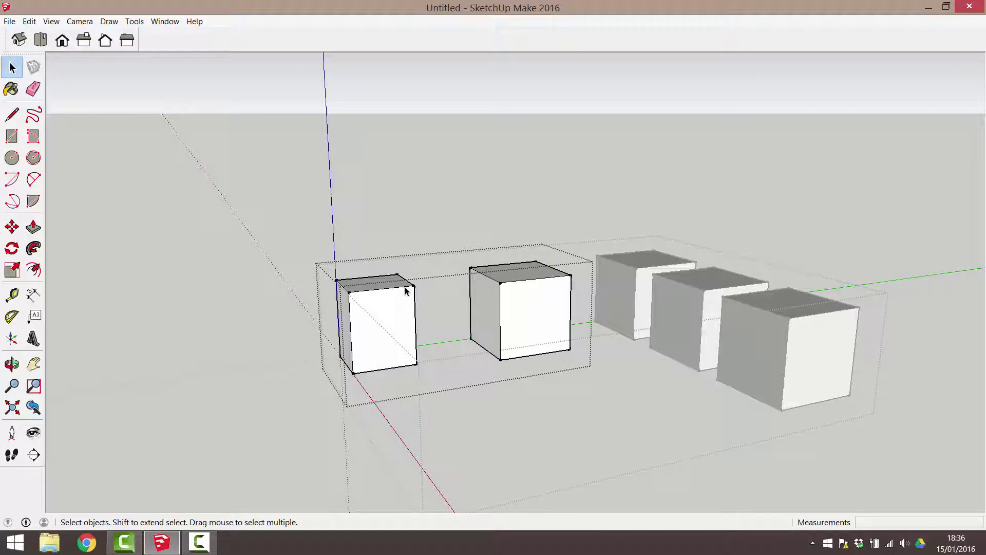
pyautogui.click(408, 293)
pyautogui.doubleClick(398, 293)
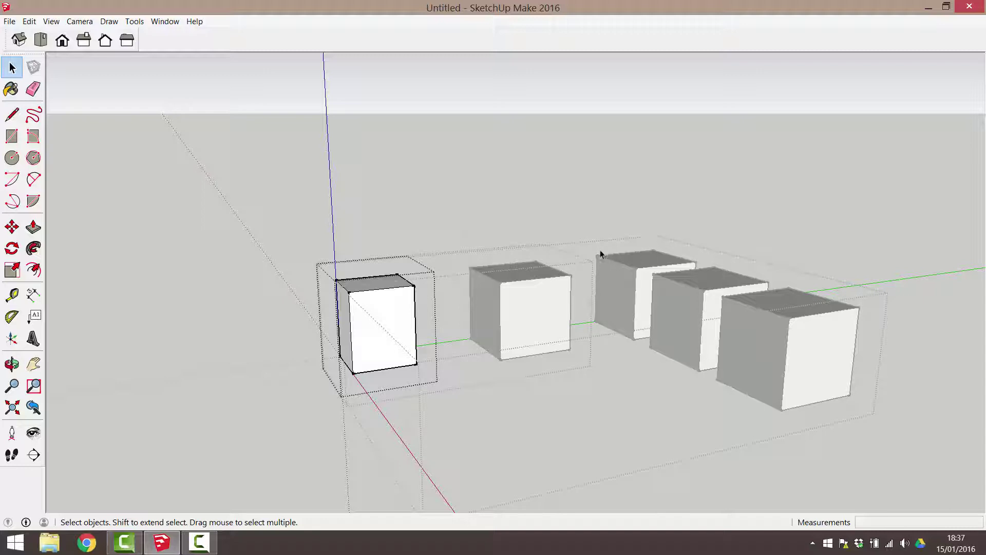
# - Push/Pull the slim first box's face out 1746 mm so it becomes a full cube
pyautogui.click(33, 226)
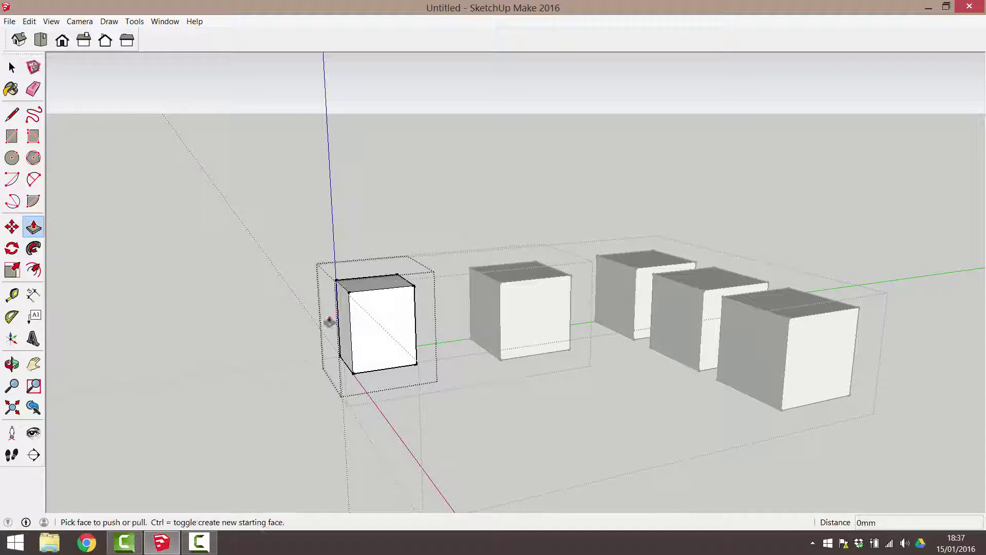
pyautogui.moveTo(343, 325); pyautogui.dragTo(405, 341)
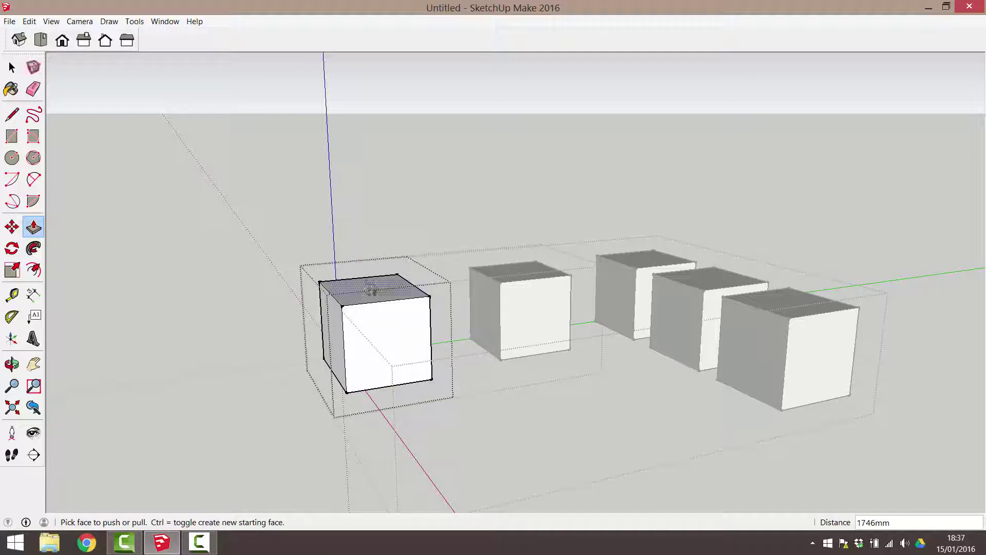
pyautogui.click(12, 67)
pyautogui.click(13, 67)
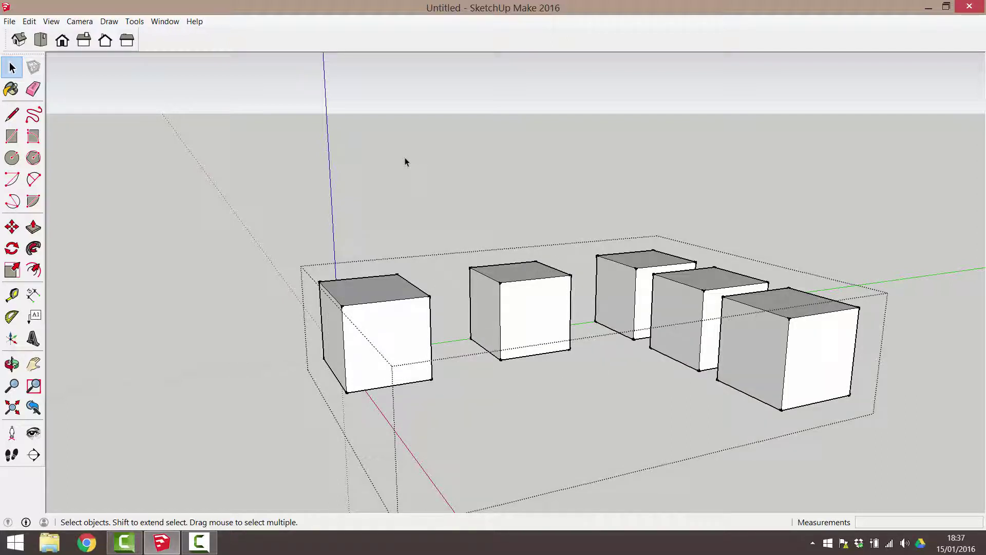
pyautogui.click(405, 162)
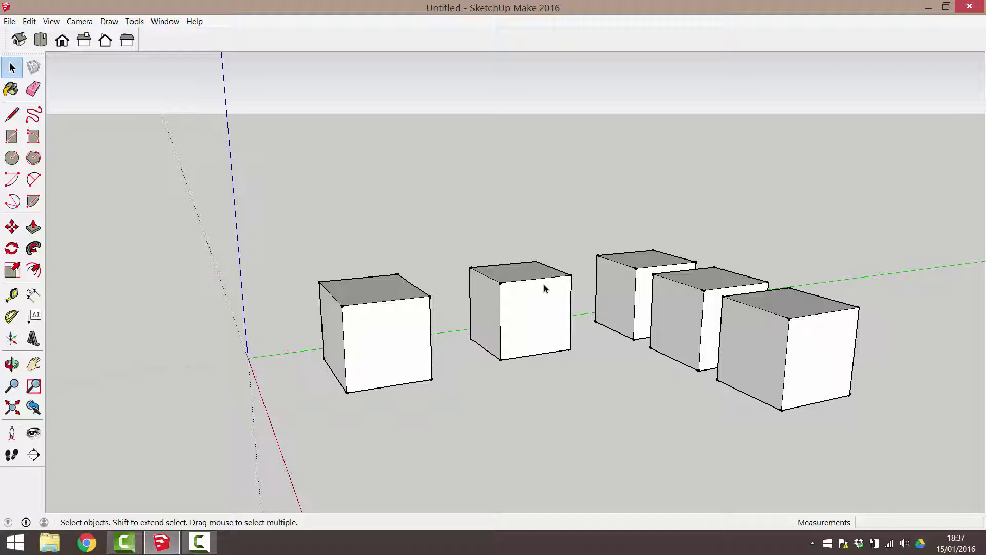
pyautogui.press('o')
pyautogui.moveTo(502, 311); pyautogui.dragTo(579, 334)
pyautogui.press('space')
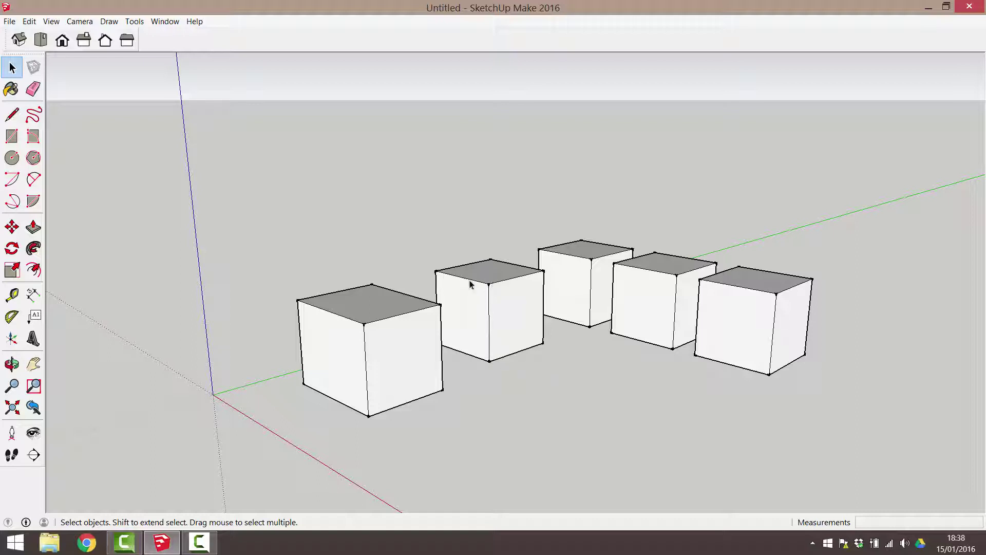
pyautogui.click(12, 295)
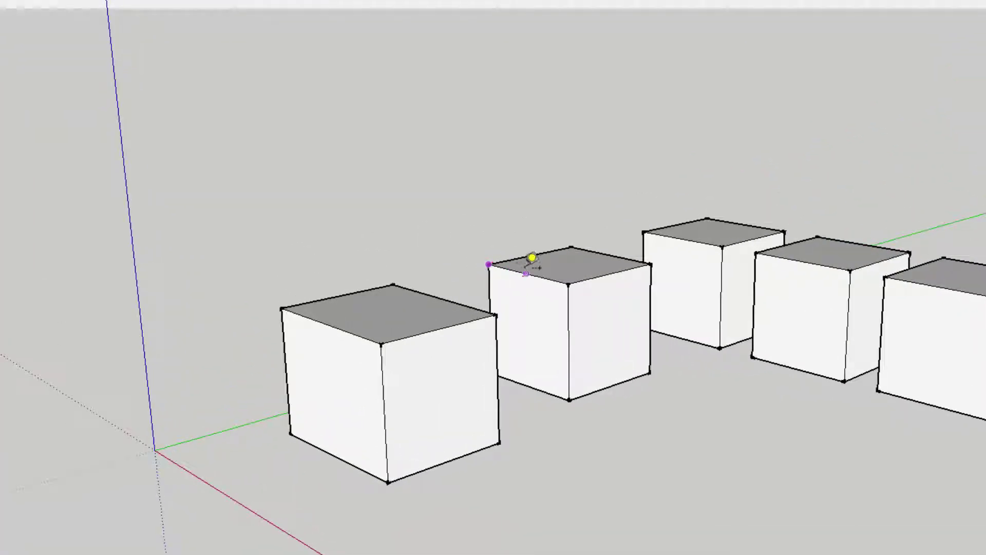
pyautogui.click(576, 274)
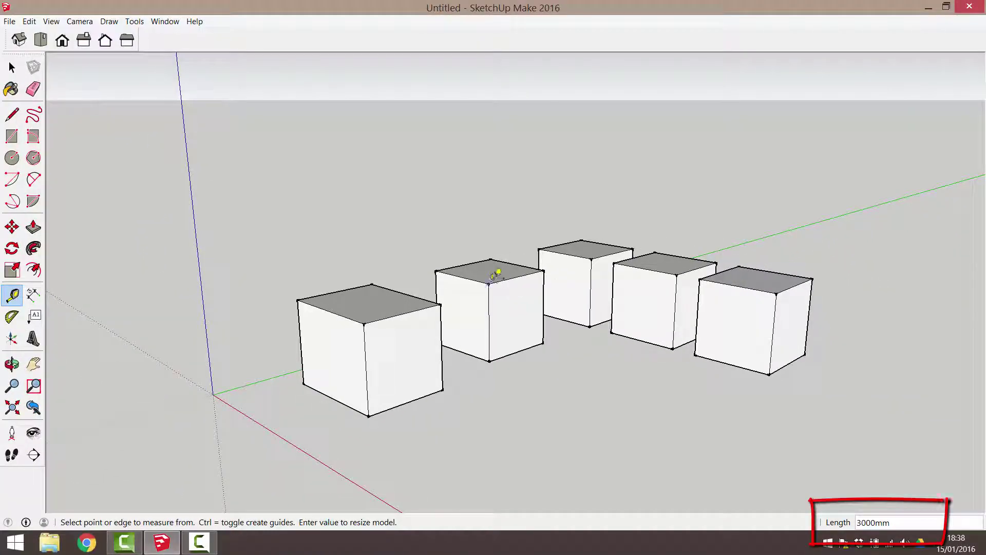
pyautogui.click(15, 73)
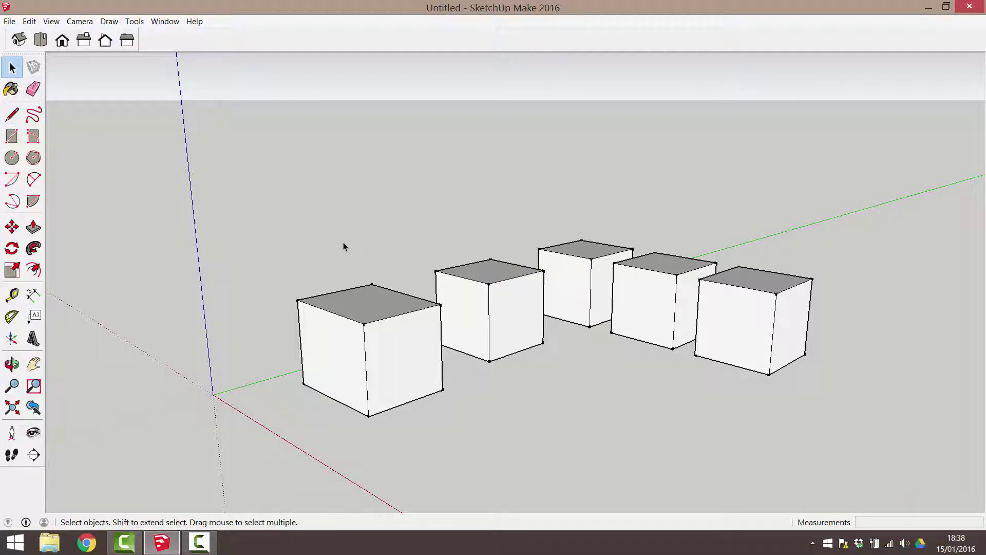
# - Inside the cube group, explode the inner two-cube group
pyautogui.doubleClick(491, 307)
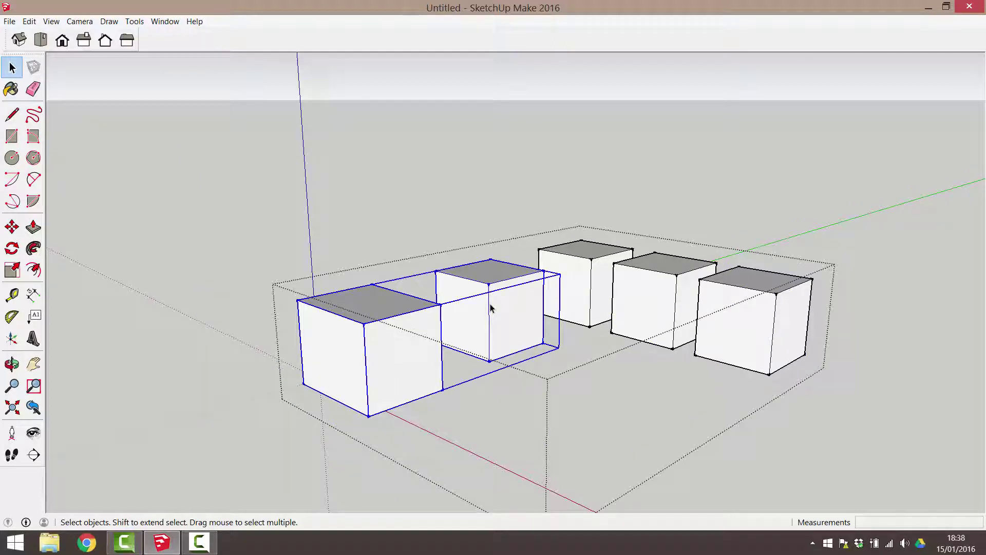
pyautogui.rightClick(491, 307)
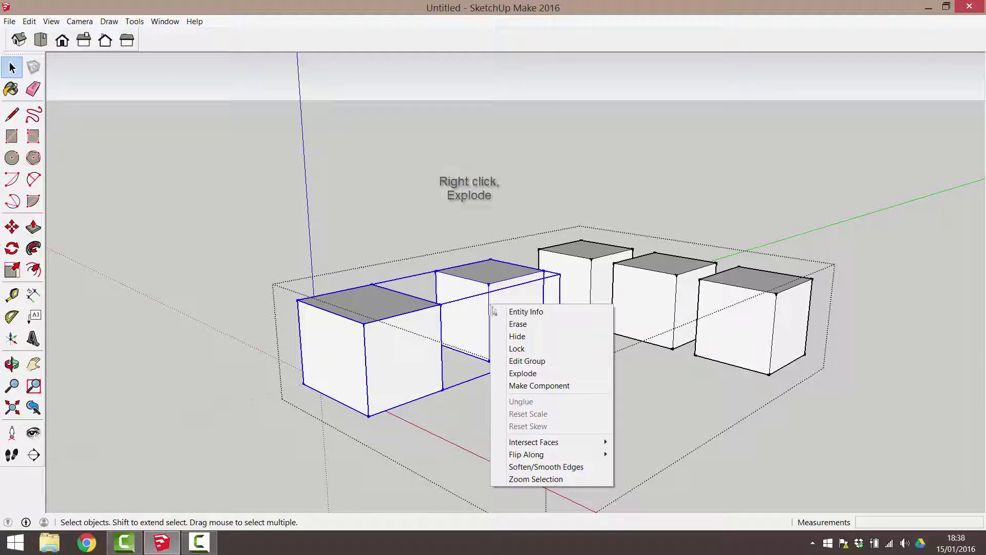
pyautogui.click(533, 373)
pyautogui.rightClick(503, 316)
pyautogui.click(668, 410)
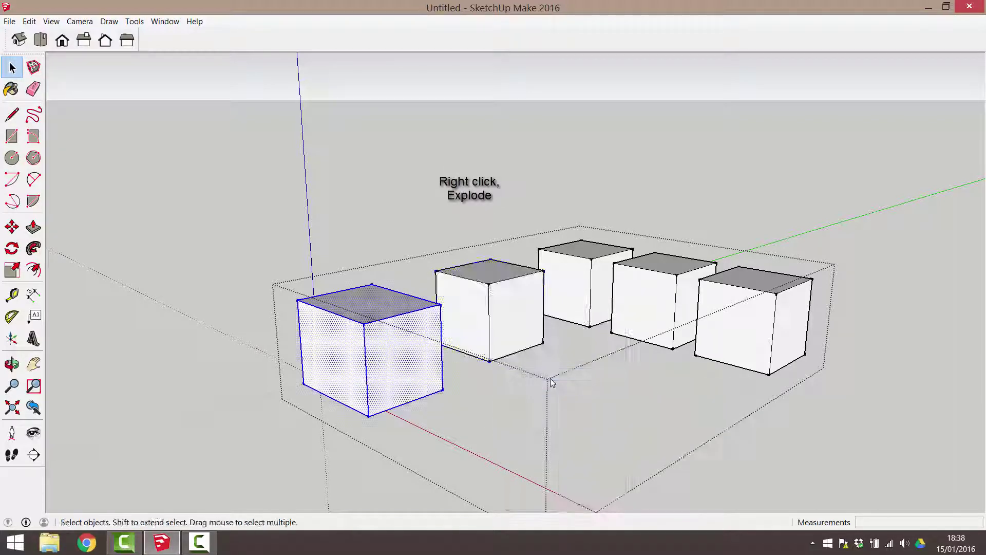
# - Exit group editing and explode the outer all-cubes group into separate cubes
pyautogui.click(473, 252)
pyautogui.rightClick(372, 346)
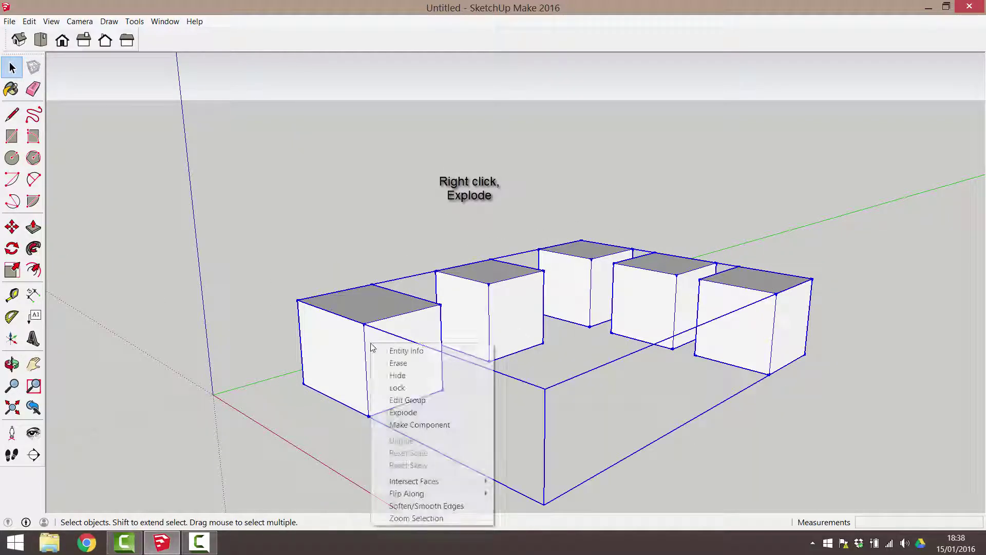
pyautogui.click(441, 411)
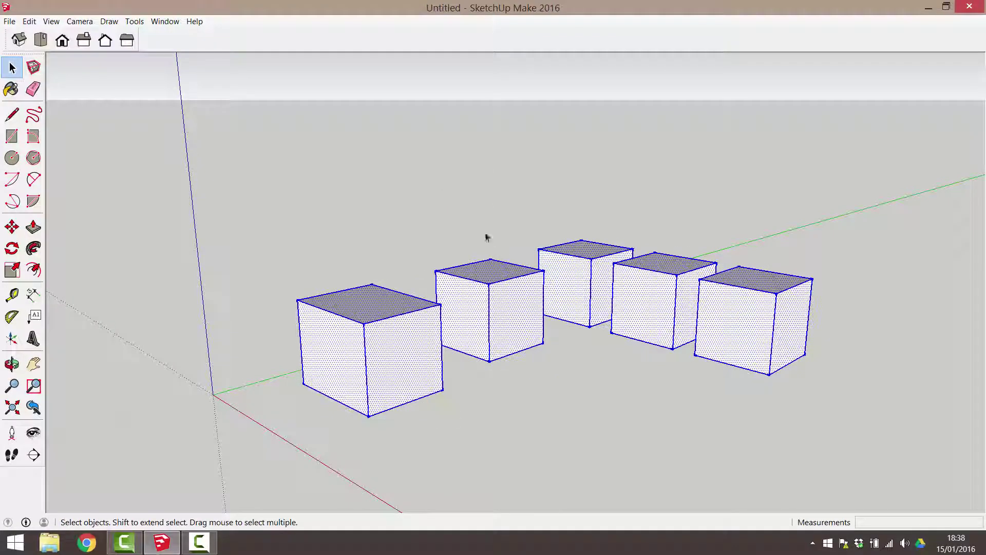
# - Copy the second cube 6000 mm along the red axis using Move with Ctrl
pyautogui.press('m')
pyautogui.click(11, 67)
pyautogui.click(458, 313)
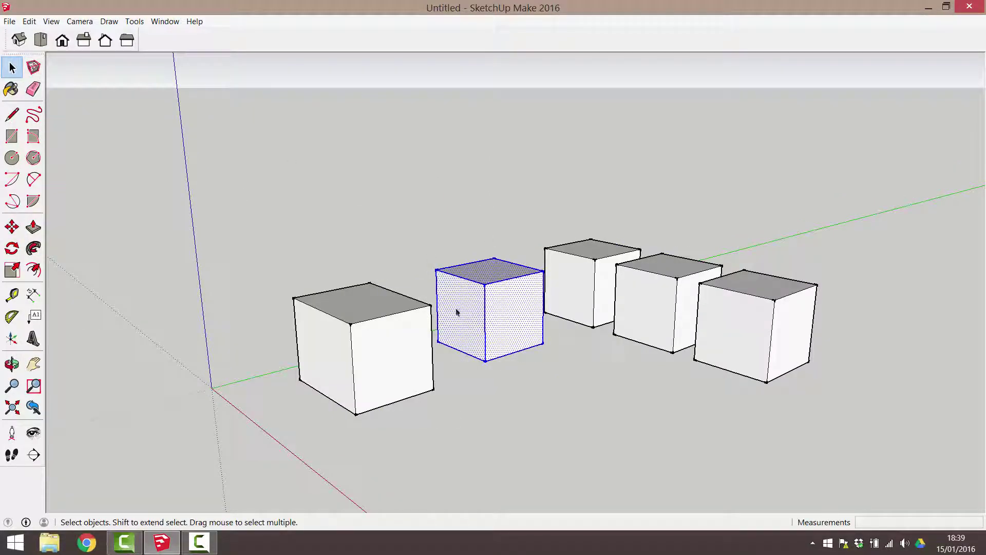
pyautogui.click(12, 227)
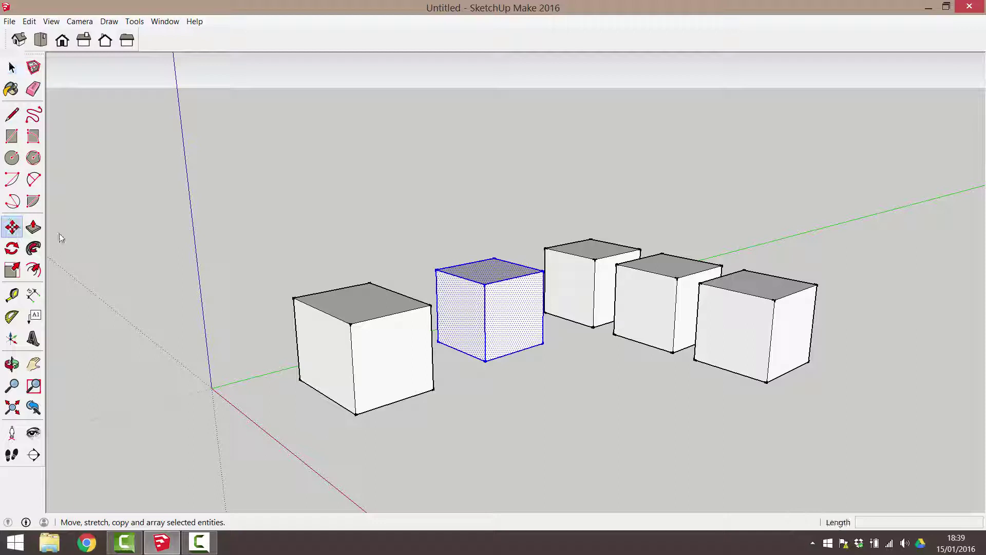
pyautogui.click(440, 341)
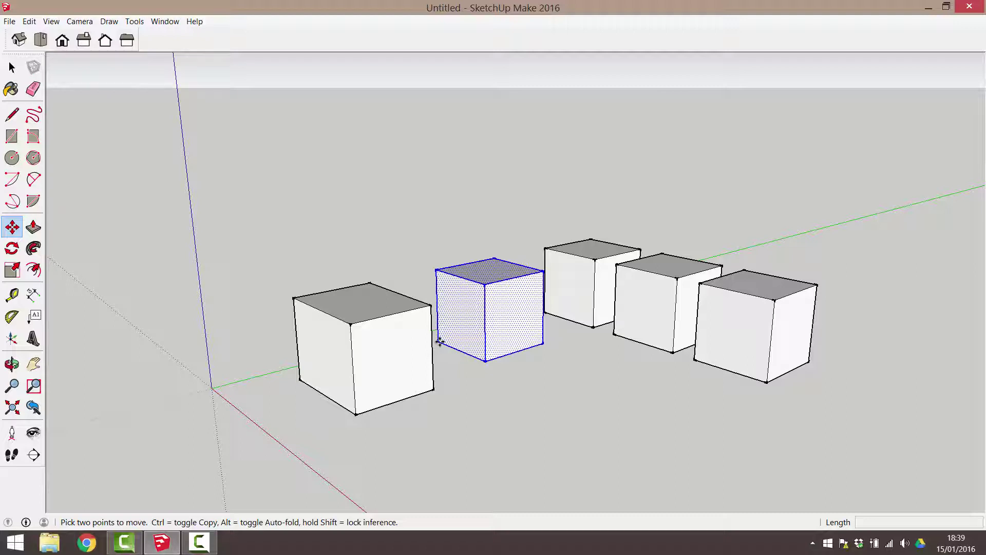
pyautogui.press('Right')
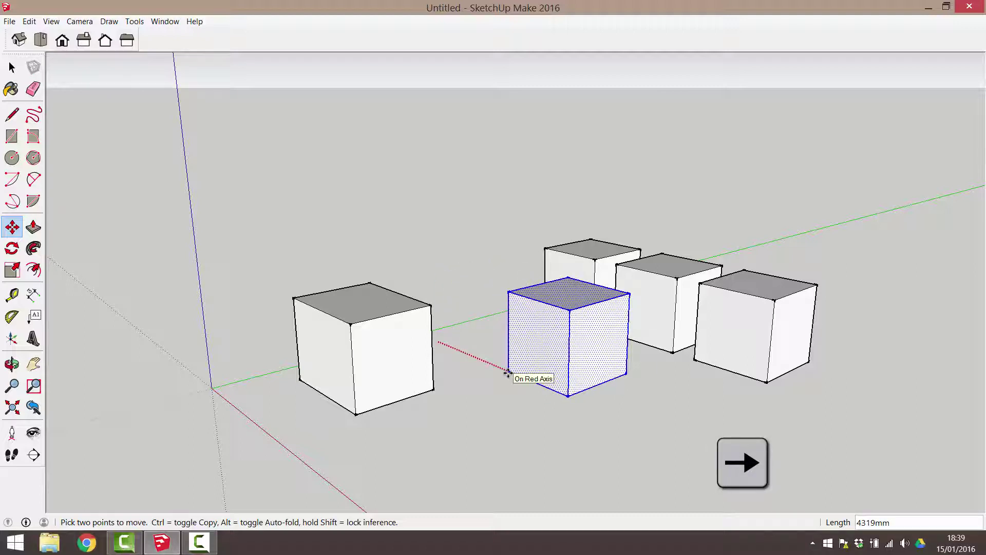
pyautogui.press('ctrl')
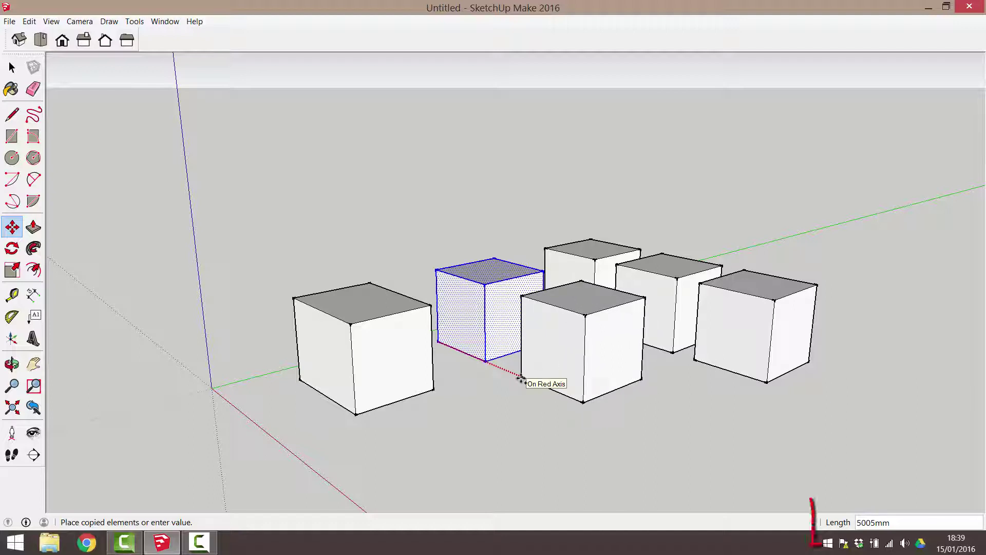
pyautogui.write('6000')
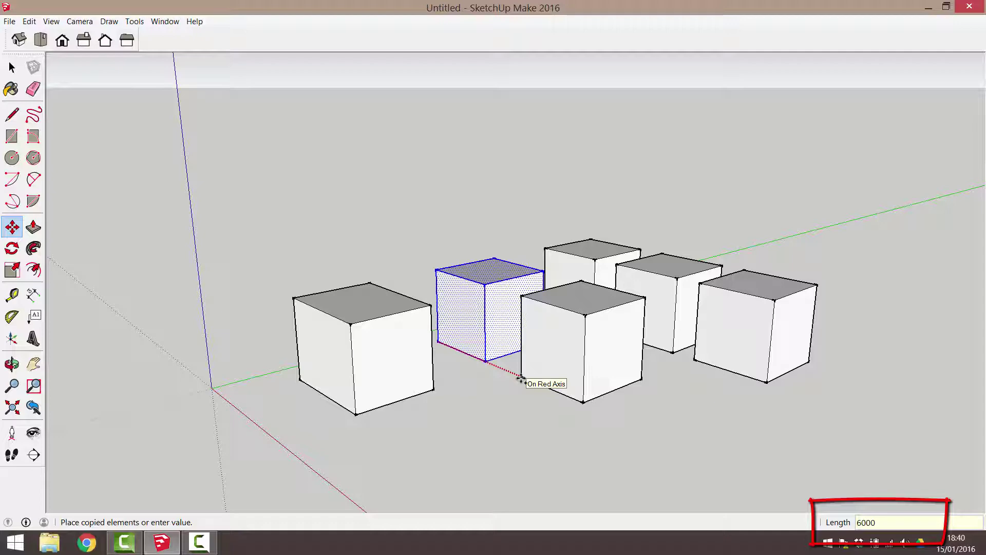
pyautogui.press('Return')
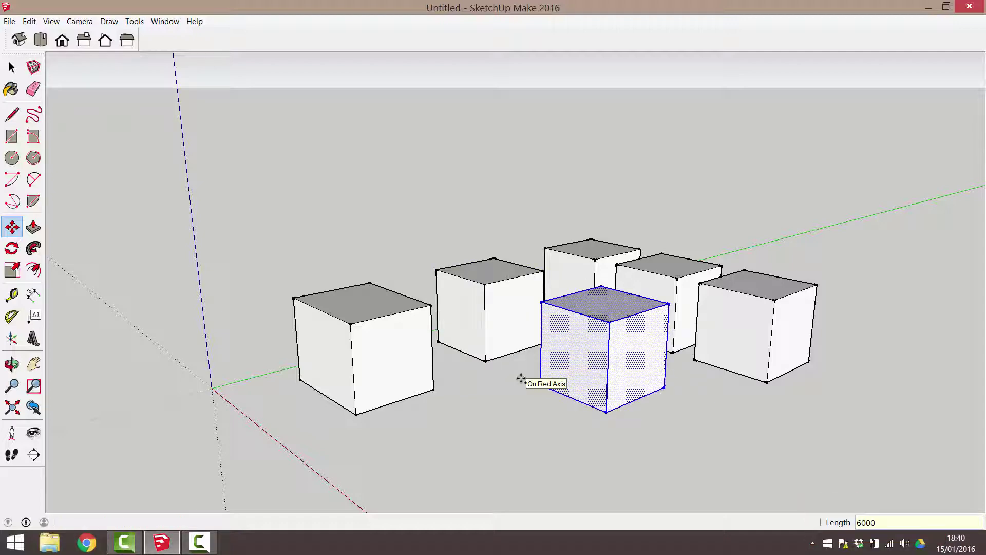
pyautogui.click(521, 379)
pyautogui.moveTo(477, 342)
pyautogui.mouseDown(button='middle')
pyautogui.moveTo(506, 343)
pyautogui.moveTo(470, 353)
pyautogui.mouseUp(button='middle')
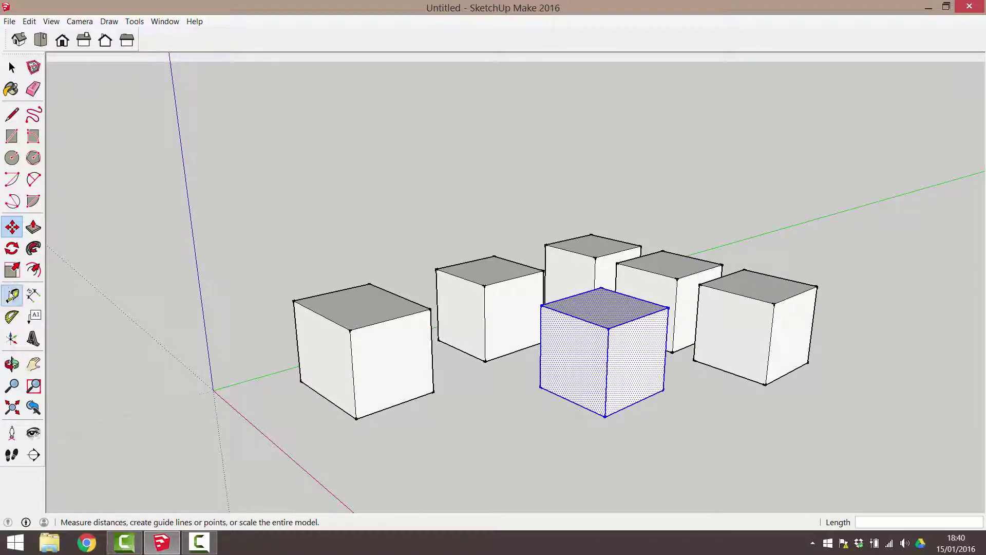
pyautogui.click(12, 294)
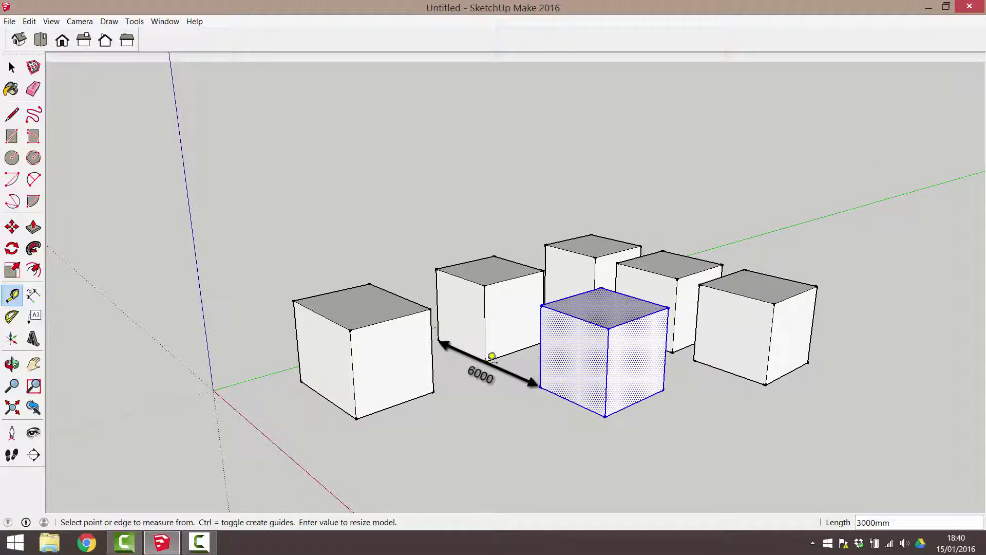
pyautogui.click(491, 354)
pyautogui.click(542, 383)
pyautogui.scroll(3, 506, 370)
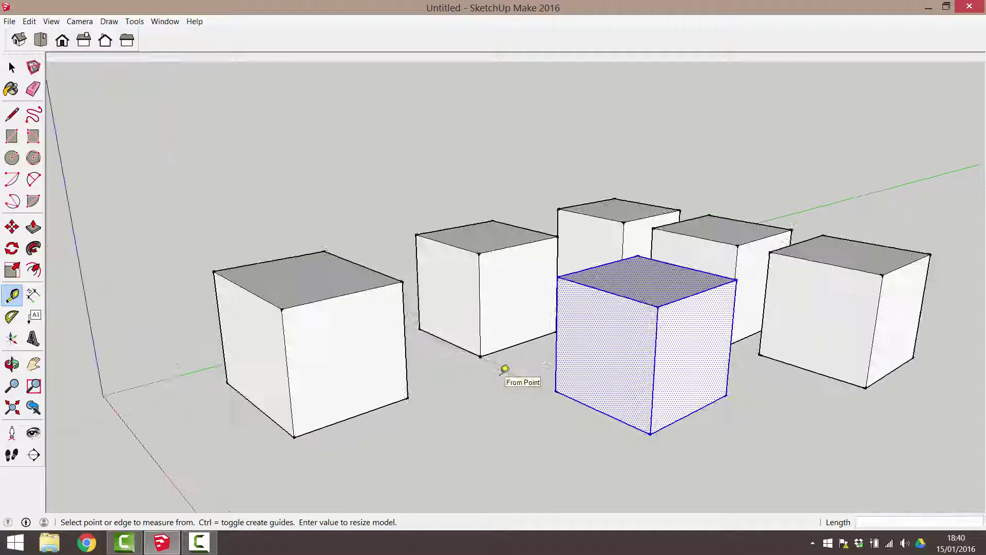
pyautogui.moveTo(505, 376); pyautogui.dragTo(495, 348, button='middle')
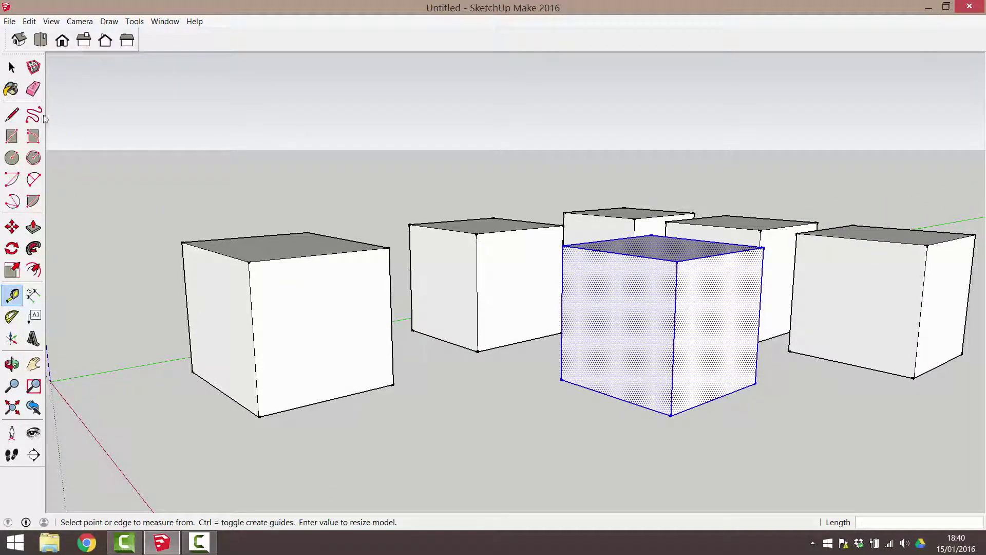
pyautogui.click(12, 68)
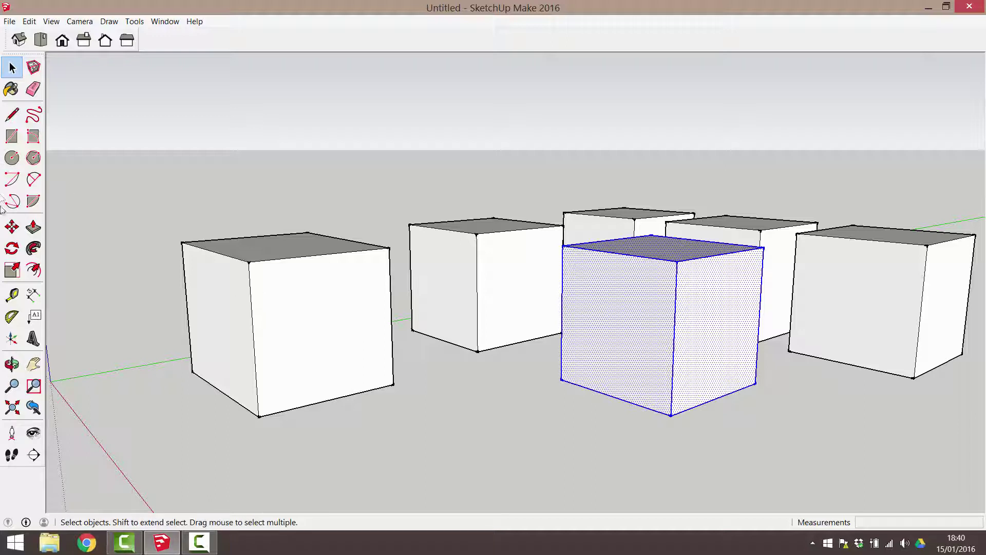
pyautogui.click(12, 226)
pyautogui.click(673, 415)
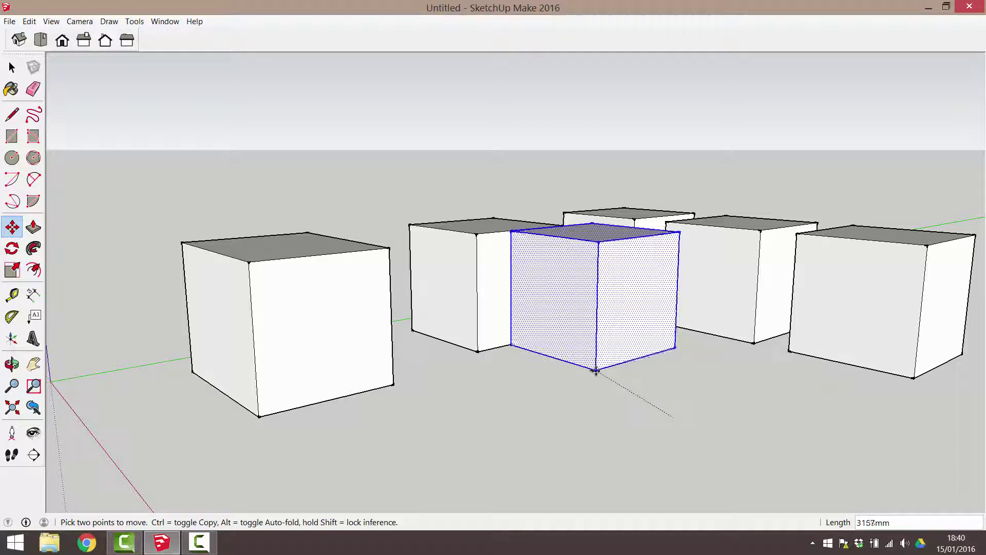
pyautogui.moveTo(484, 445); pyautogui.dragTo(663, 456, button='middle')
pyautogui.moveTo(650, 317); pyautogui.dragTo(632, 392, button='middle')
pyautogui.press('m')
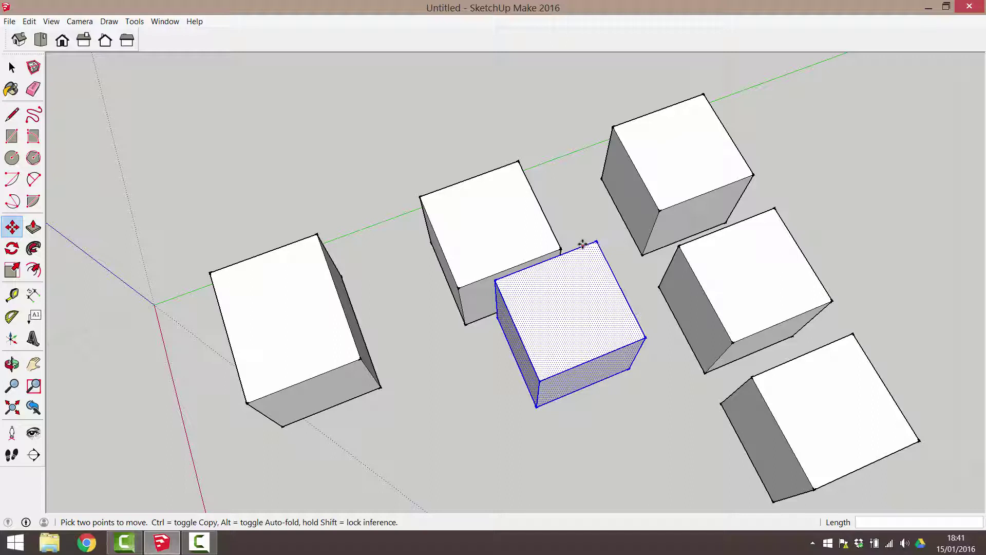
pyautogui.press('Escape')
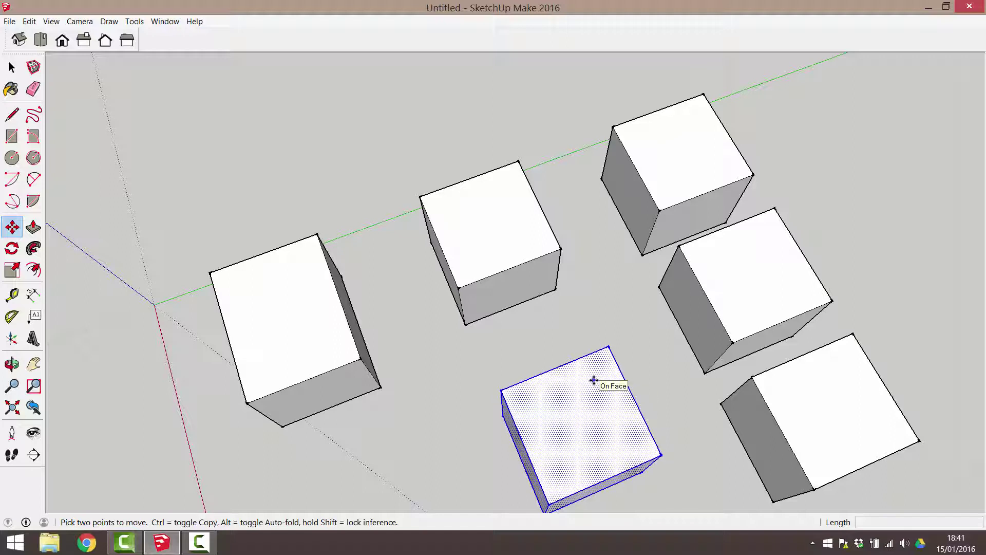
# - In Right view, lift the cube 2438 mm up the blue axis
pyautogui.click(84, 41)
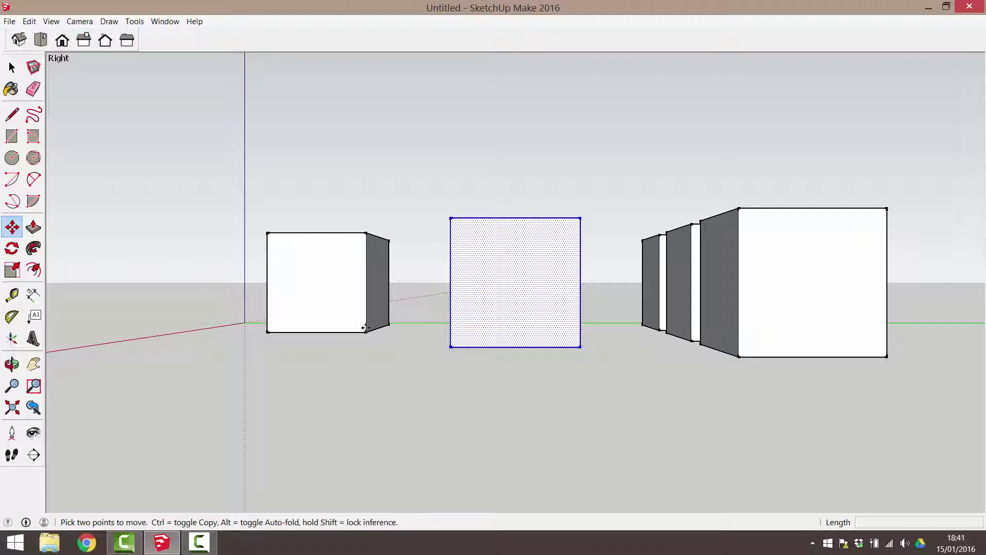
pyautogui.click(450, 348)
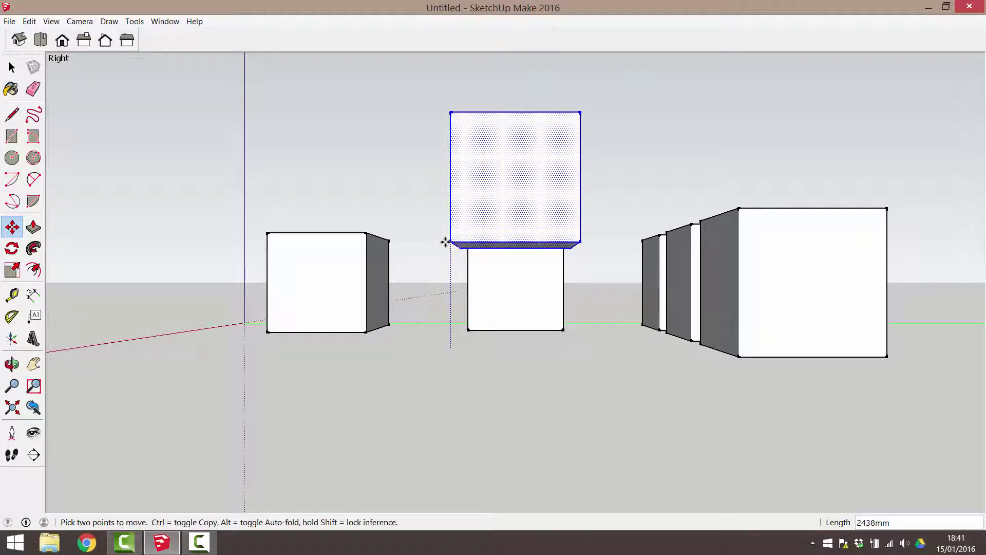
pyautogui.click(446, 242)
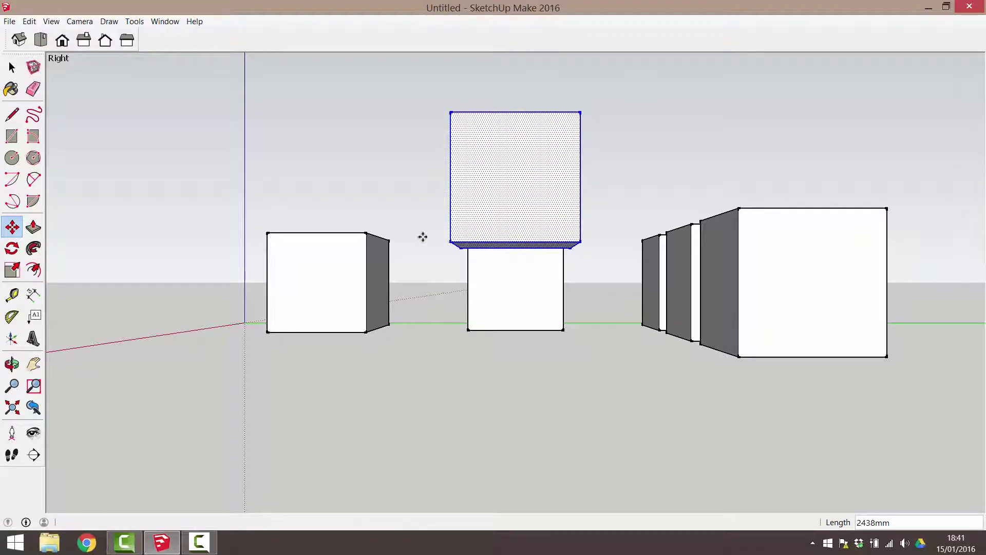
# - In Top view, slide the cube 3327 mm to the right
pyautogui.click(41, 40)
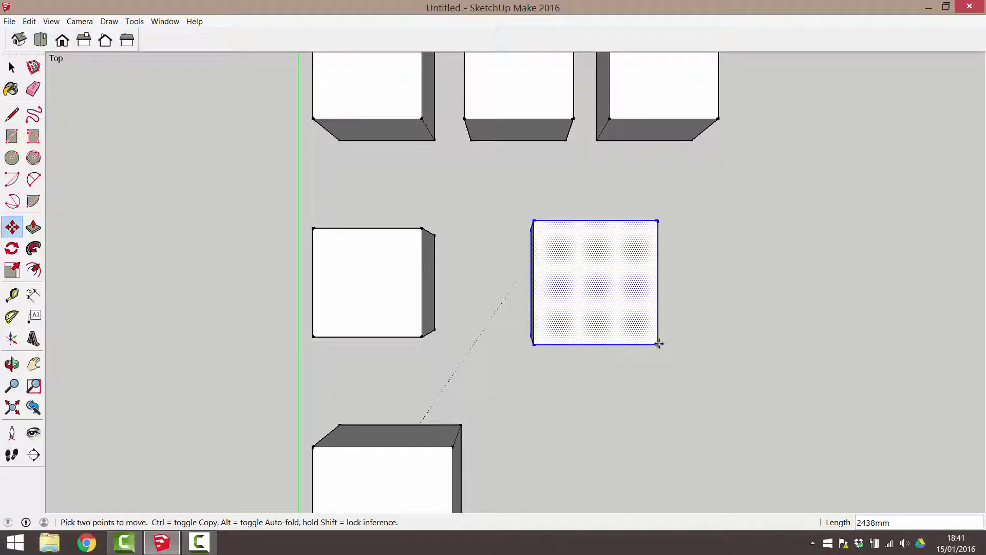
pyautogui.click(658, 344)
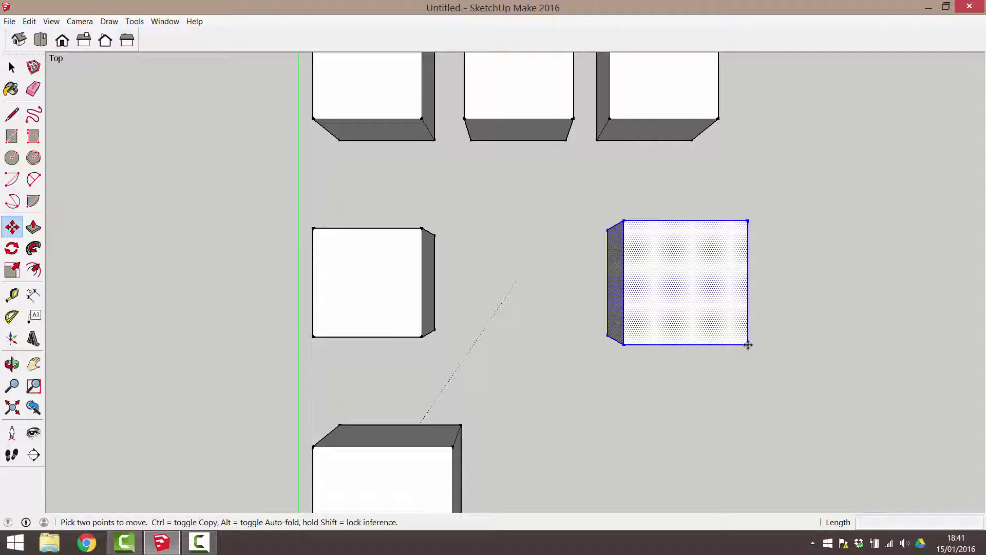
pyautogui.click(751, 482)
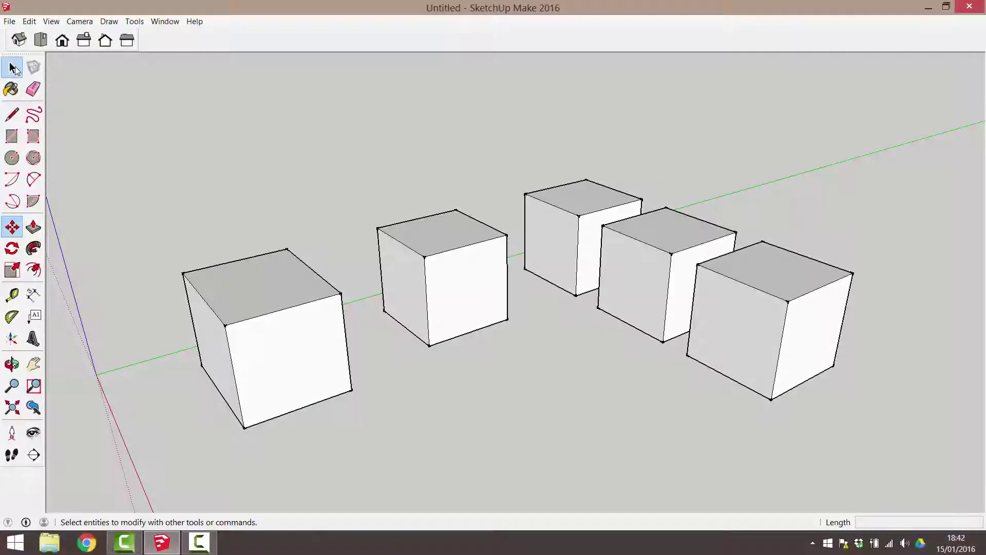
# - Triple-click to select the whole second cube and choose the Rotate tool
pyautogui.tripleClick(430, 332)
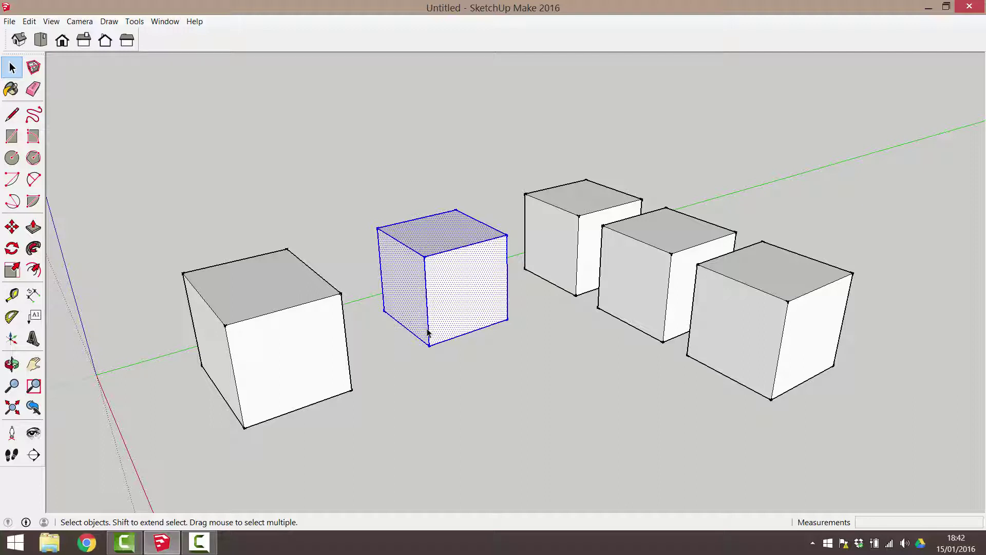
pyautogui.click(12, 249)
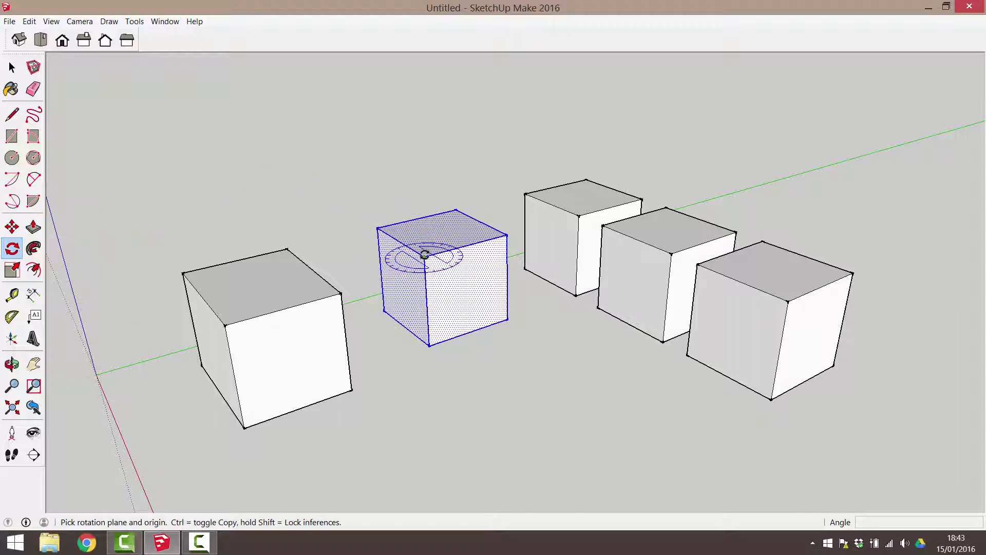
# - Rotate the second cube 90° about a centre point on its top
pyautogui.click(425, 254)
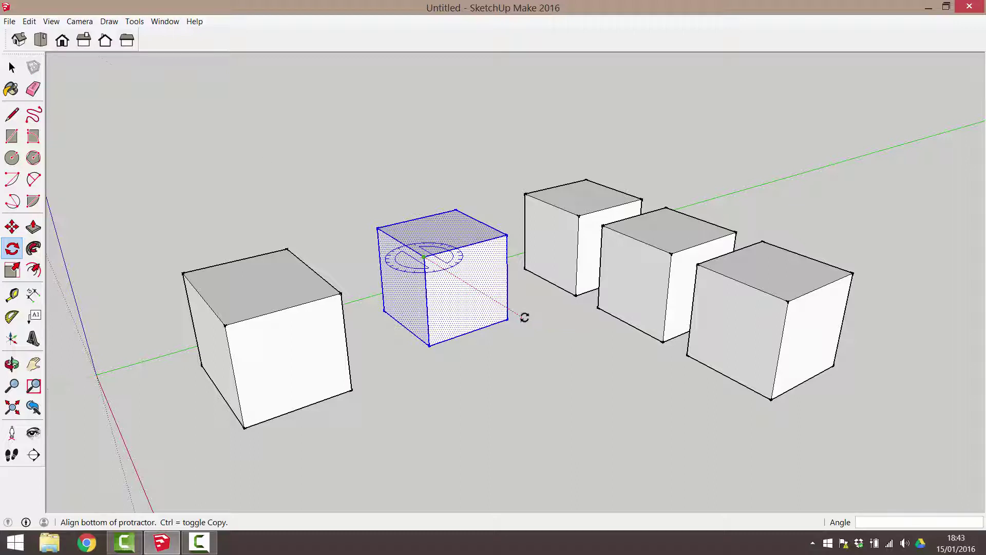
pyautogui.click(524, 317)
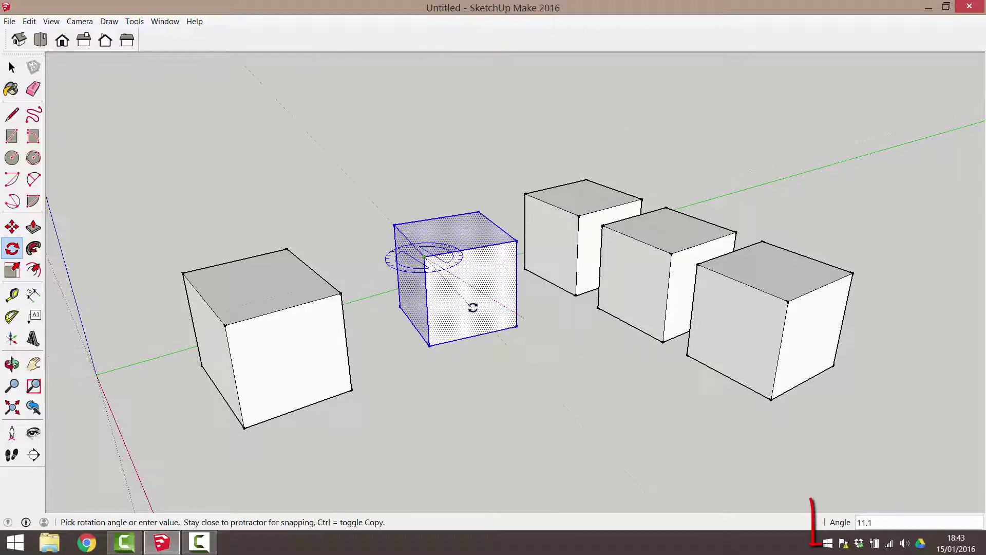
pyautogui.click(378, 272)
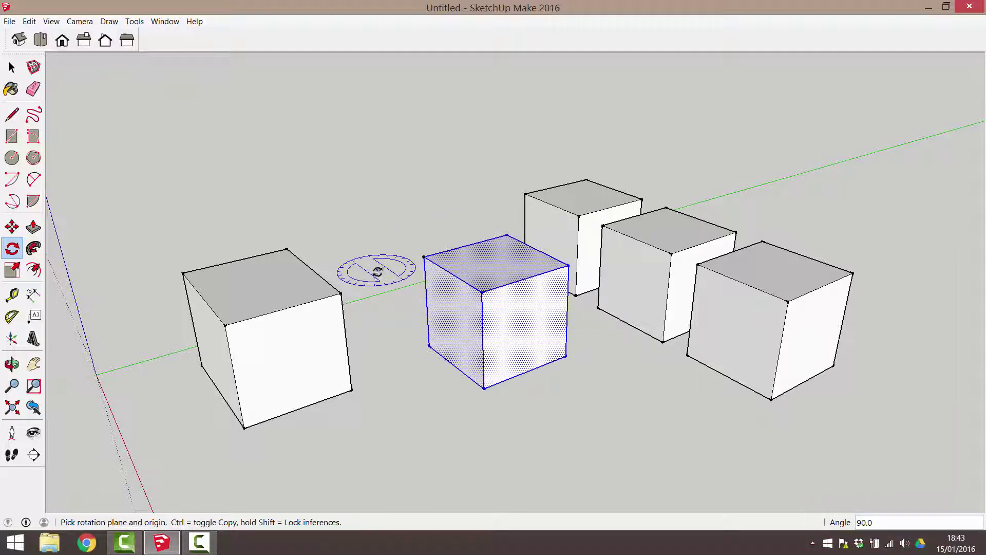
# - Set a new rotation centre at the cube's top corner and baseline, switching to copy mode
pyautogui.click(424, 257)
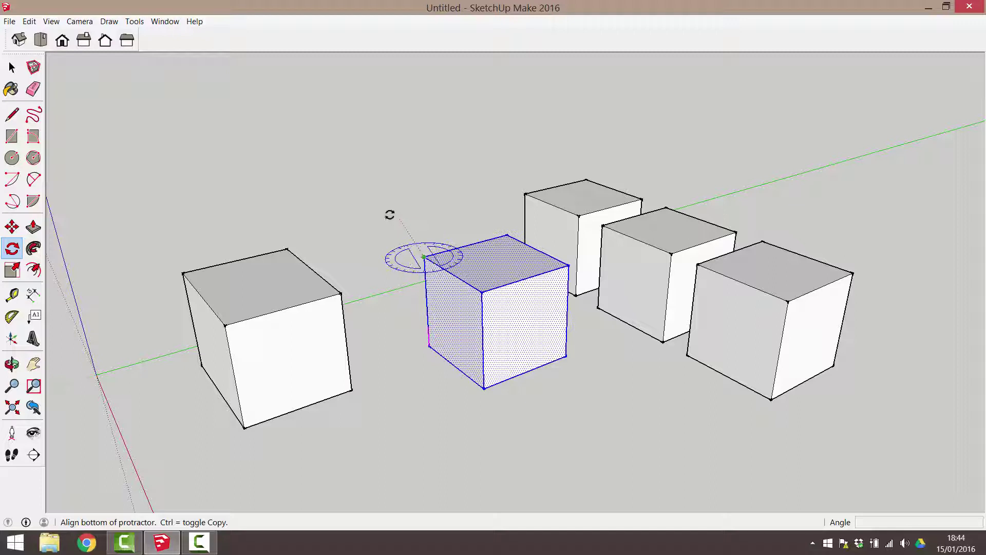
pyautogui.click(341, 204)
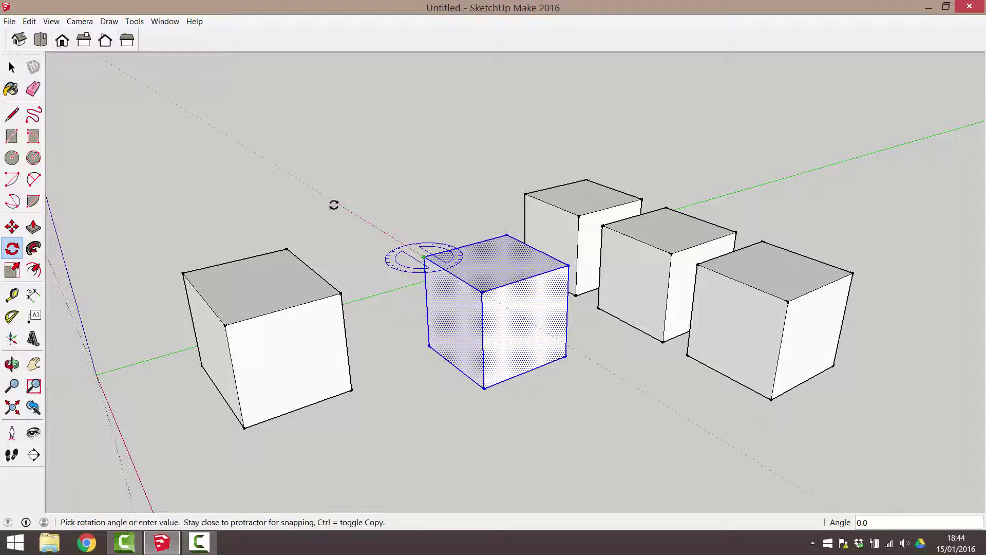
pyautogui.press('ctrl')
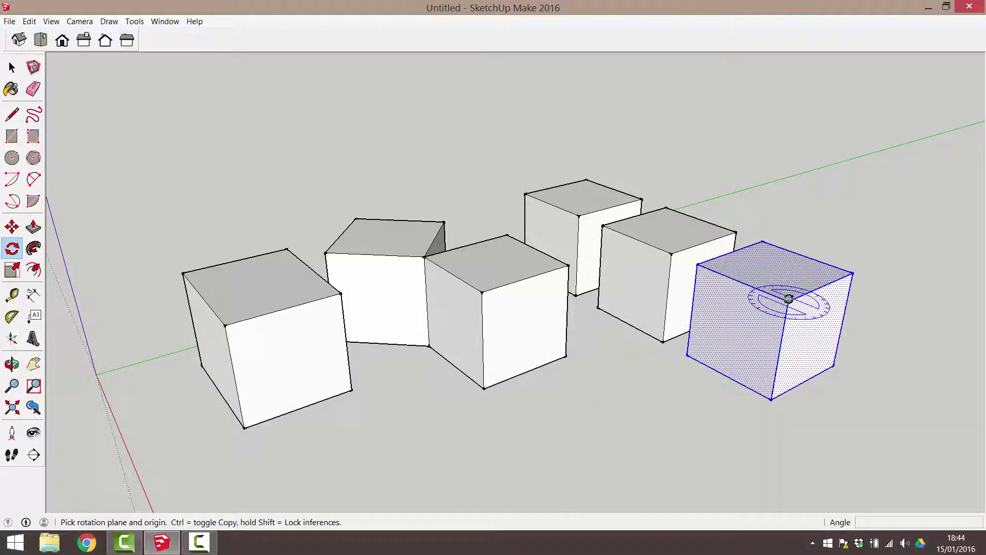
pyautogui.click(789, 298)
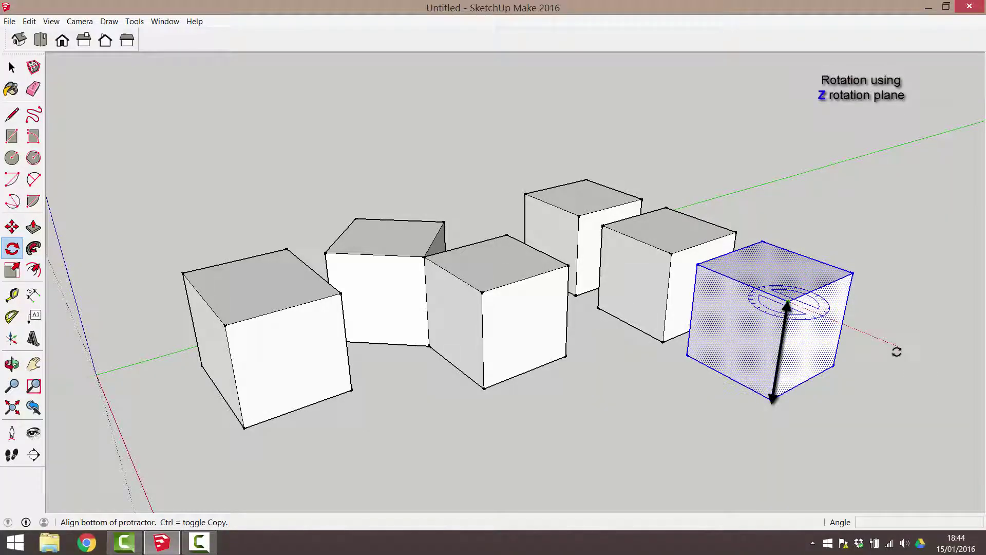
pyautogui.click(897, 351)
pyautogui.click(830, 385)
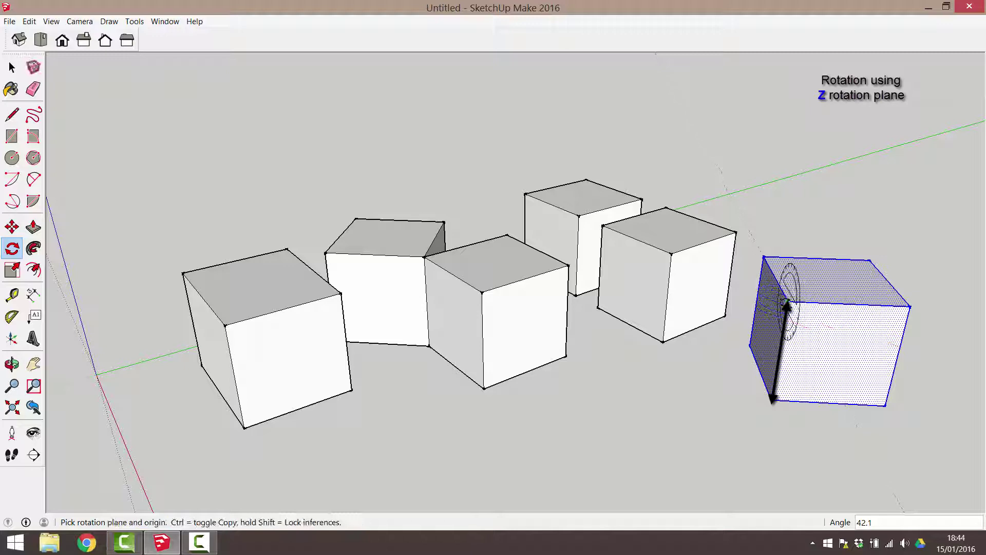
pyautogui.hotkey('ctrl', 'z')
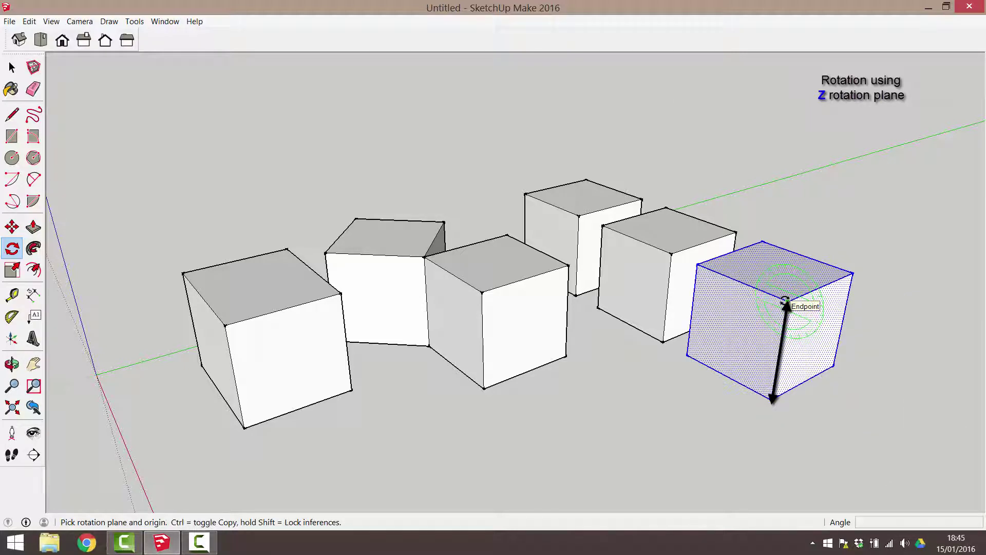
pyautogui.click(788, 300)
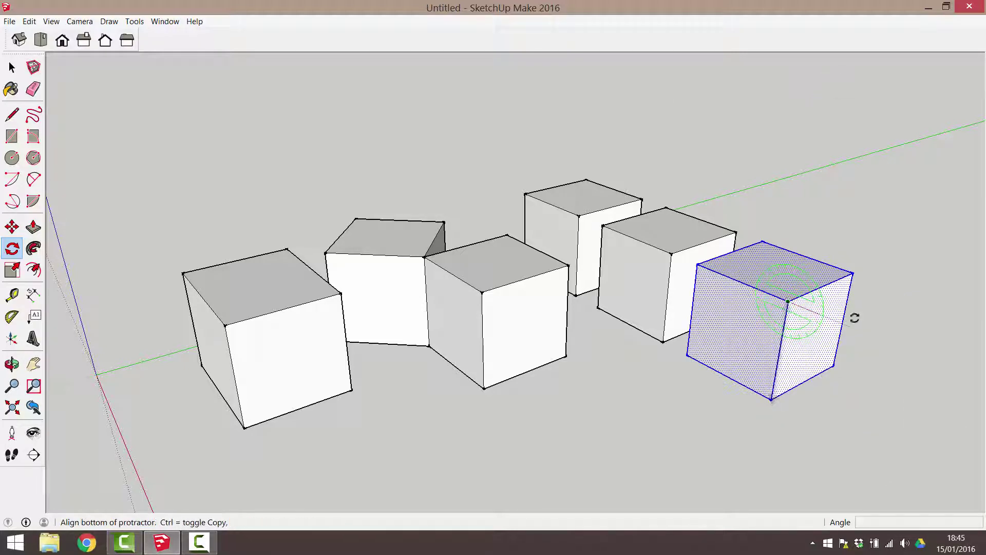
pyautogui.click(898, 340)
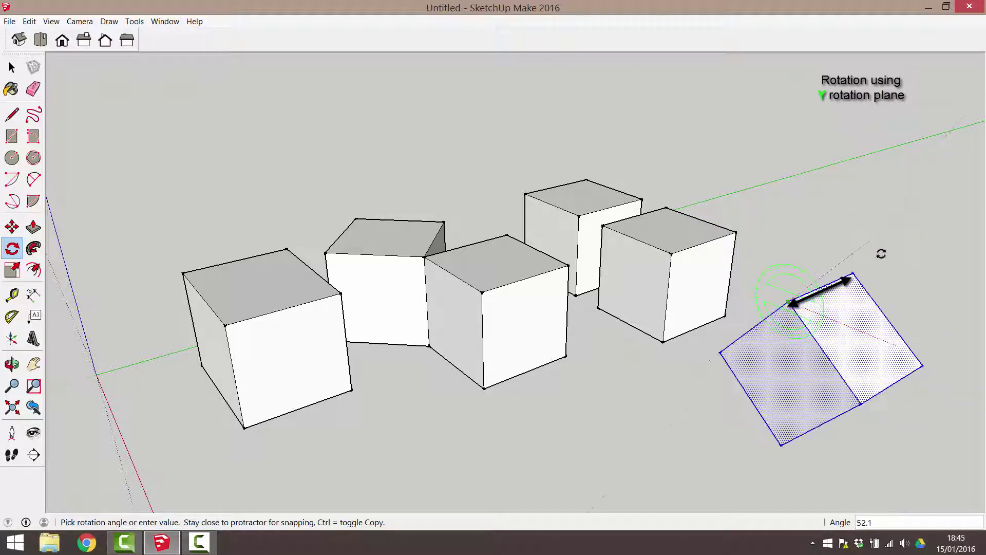
pyautogui.click(888, 320)
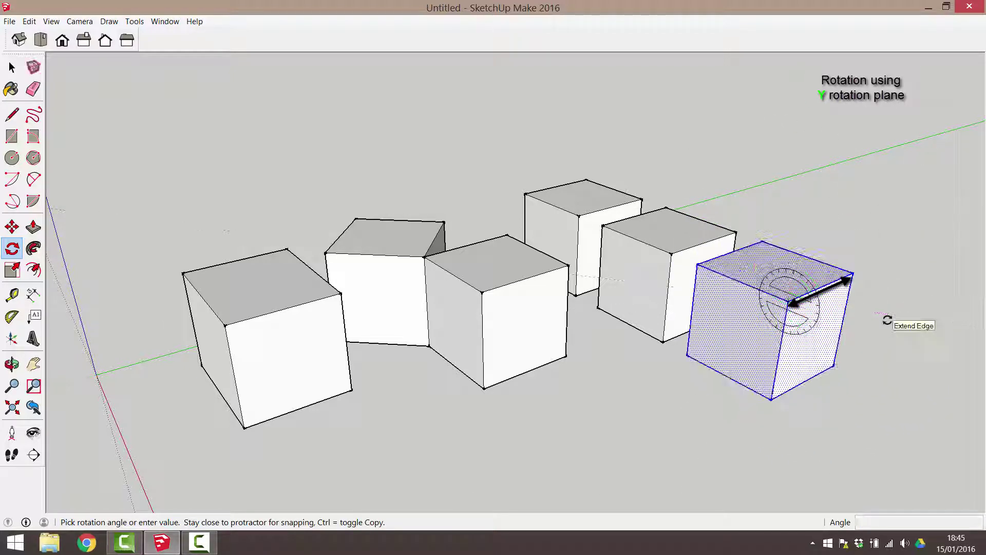
pyautogui.click(687, 355)
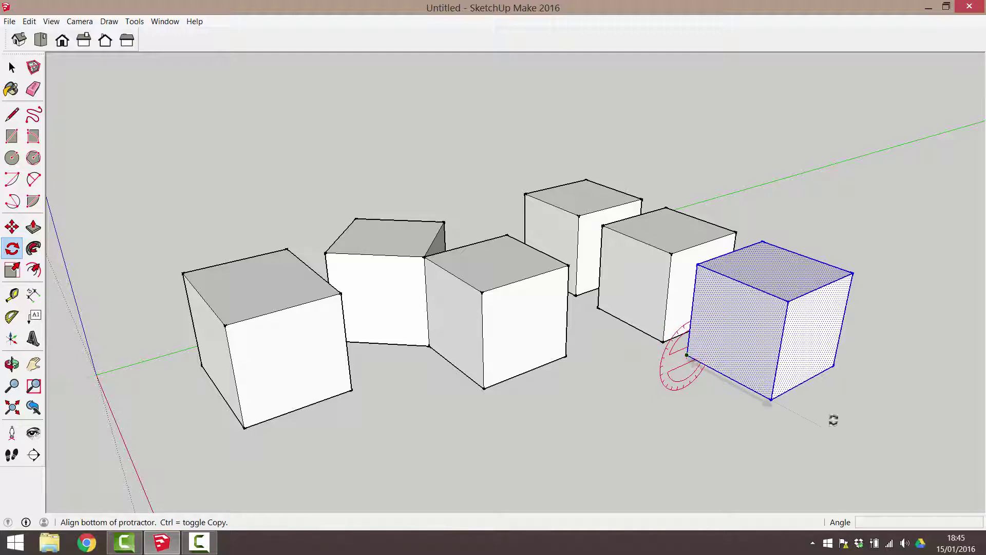
pyautogui.click(872, 450)
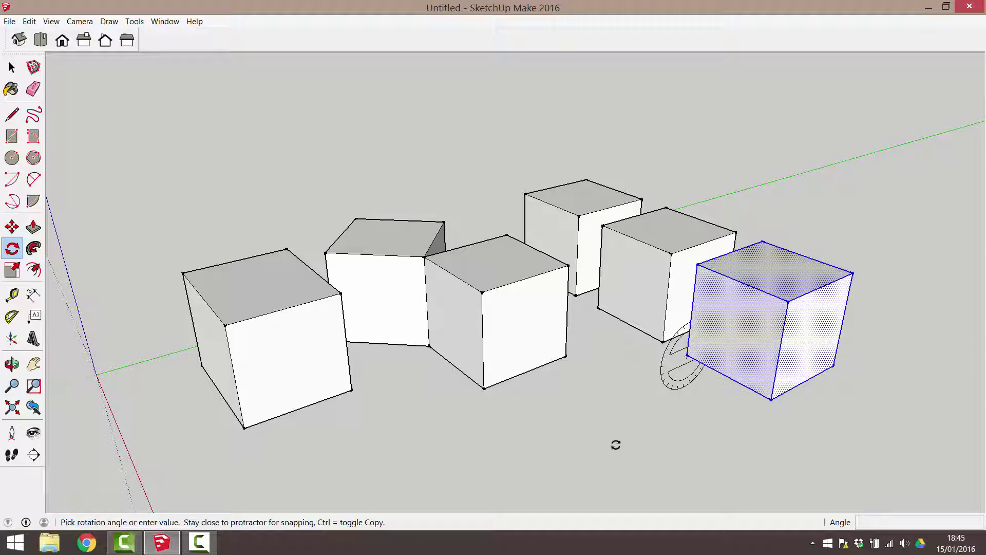
pyautogui.press('Escape')
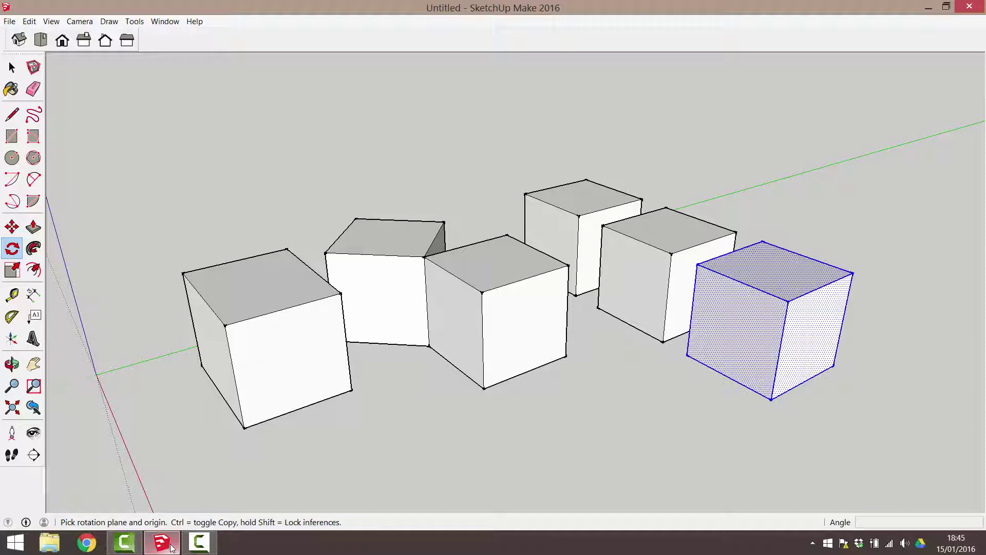